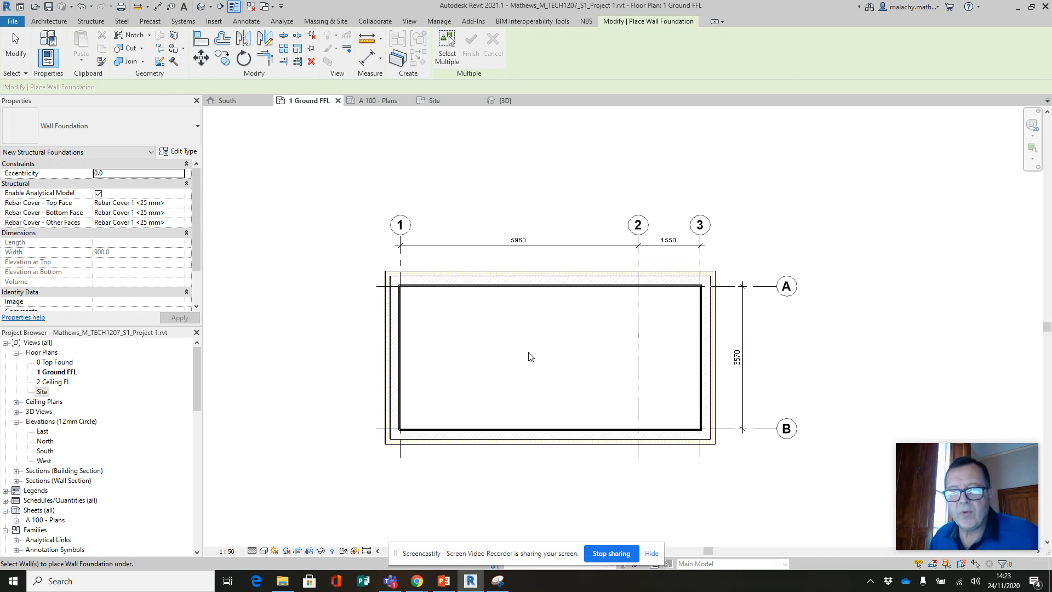
Draw two vertical reference planes across the building, one about 2400 mm inside grid 1 and one about 2400 mm inside grid 3
left_click(49, 21)
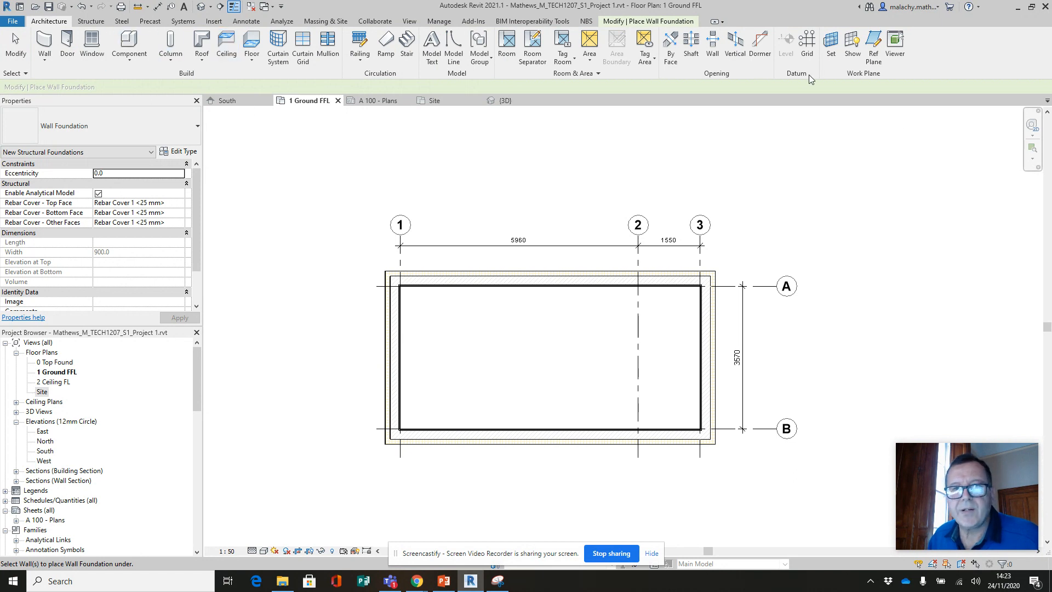
left_click(873, 47)
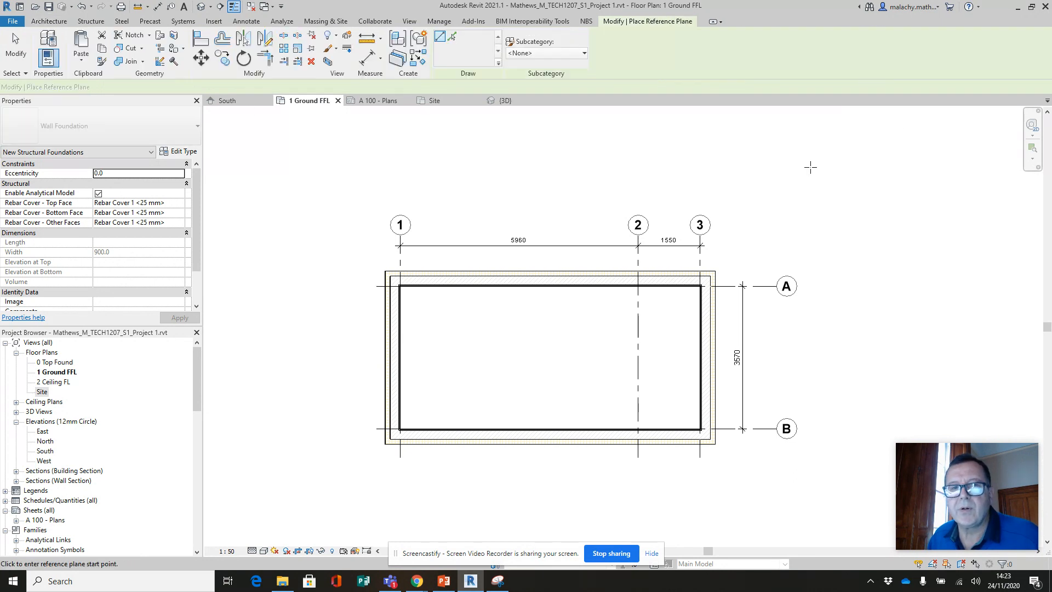
left_click(496, 270)
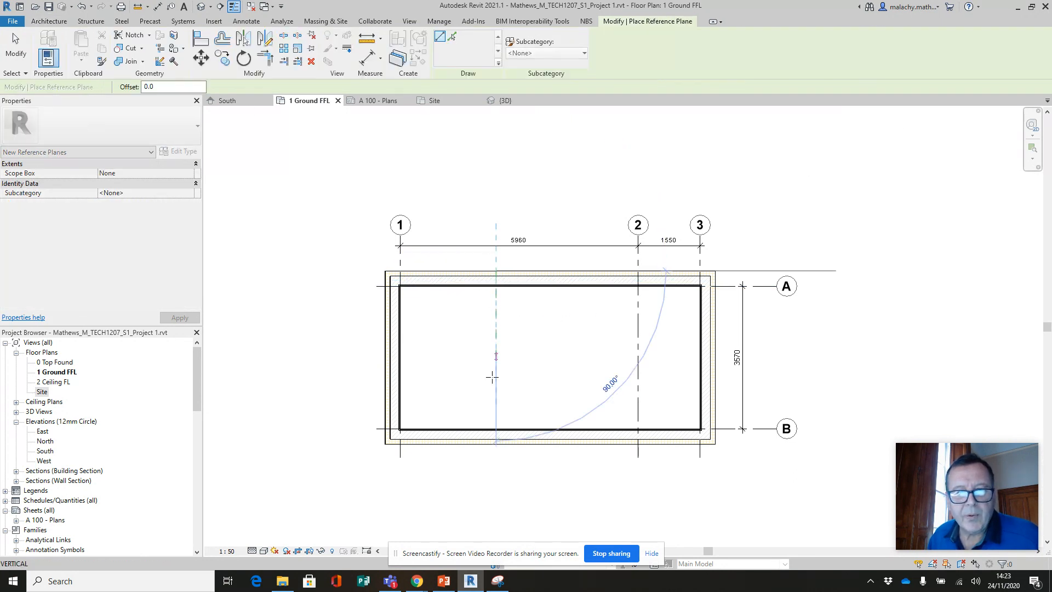
left_click(496, 497)
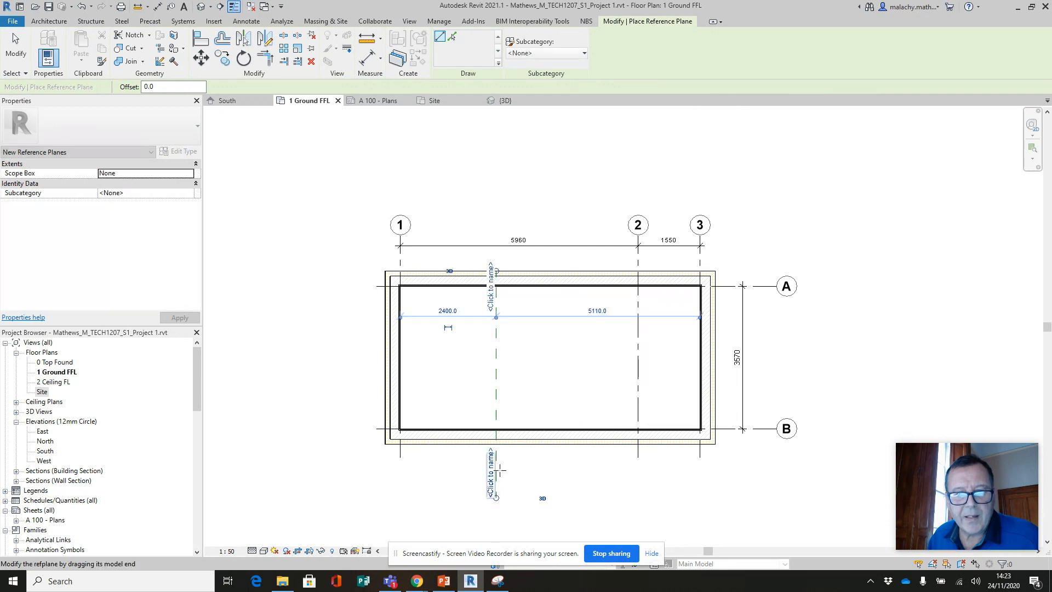
left_click(605, 270)
left_click(603, 471)
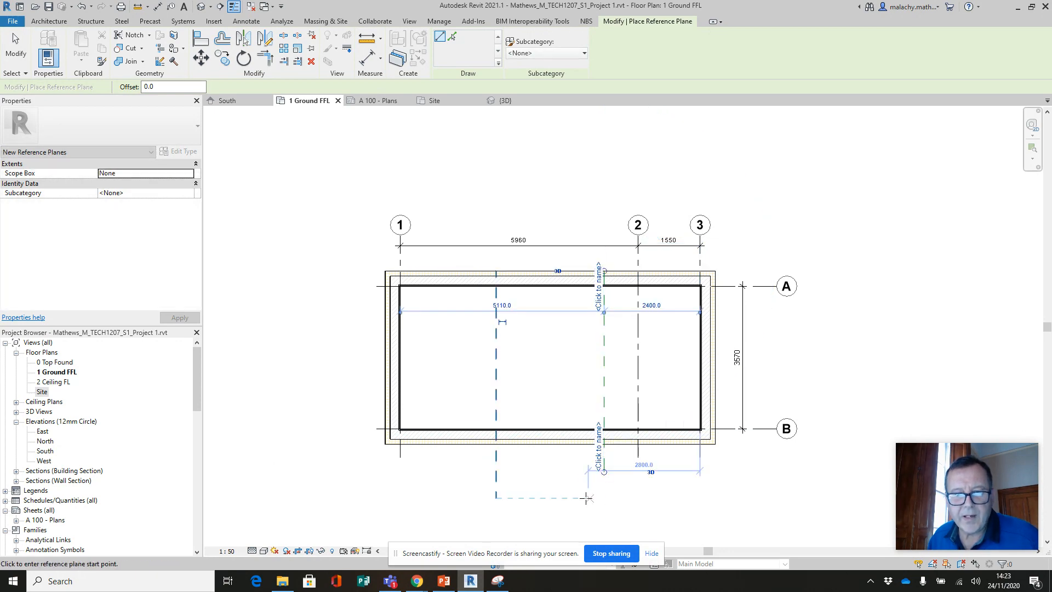
key("Escape")
key("Escape")
Extend the upper ends of both reference planes beyond the external wall on grid A, level with each other
left_click(496, 348)
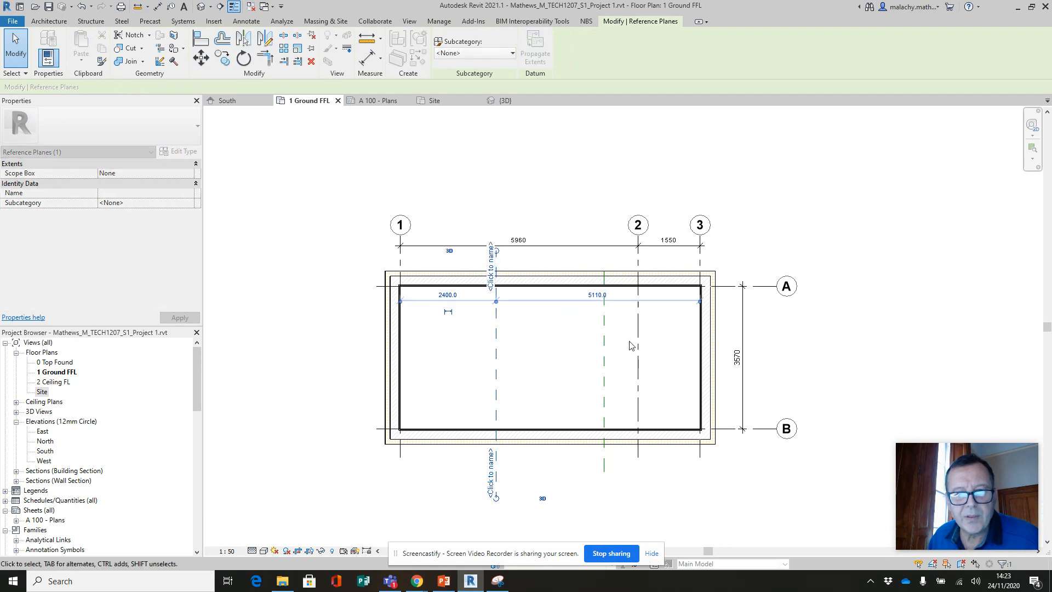
left_click(605, 346)
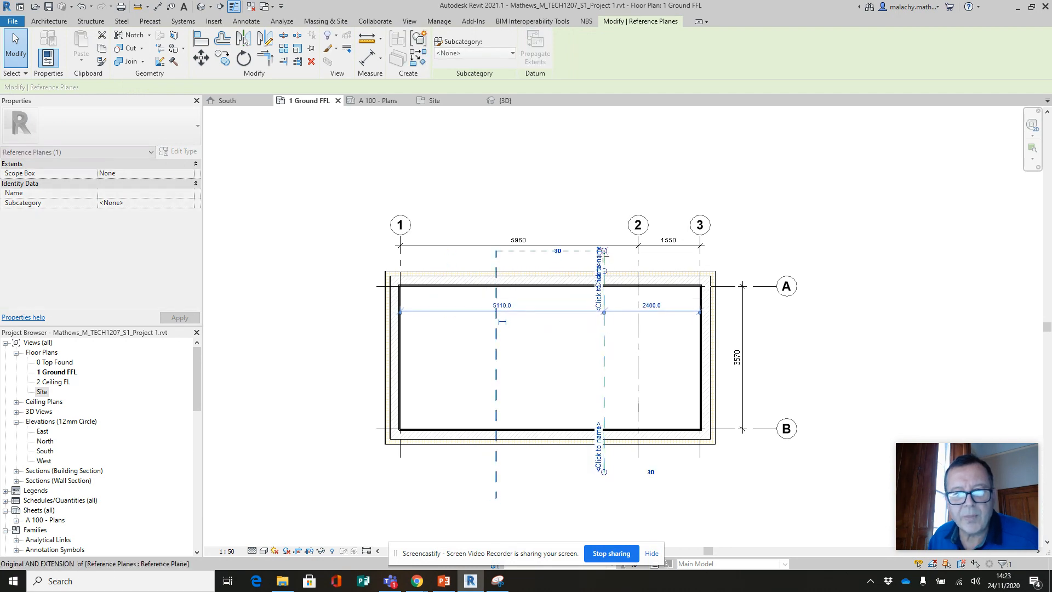
left_click(830, 339)
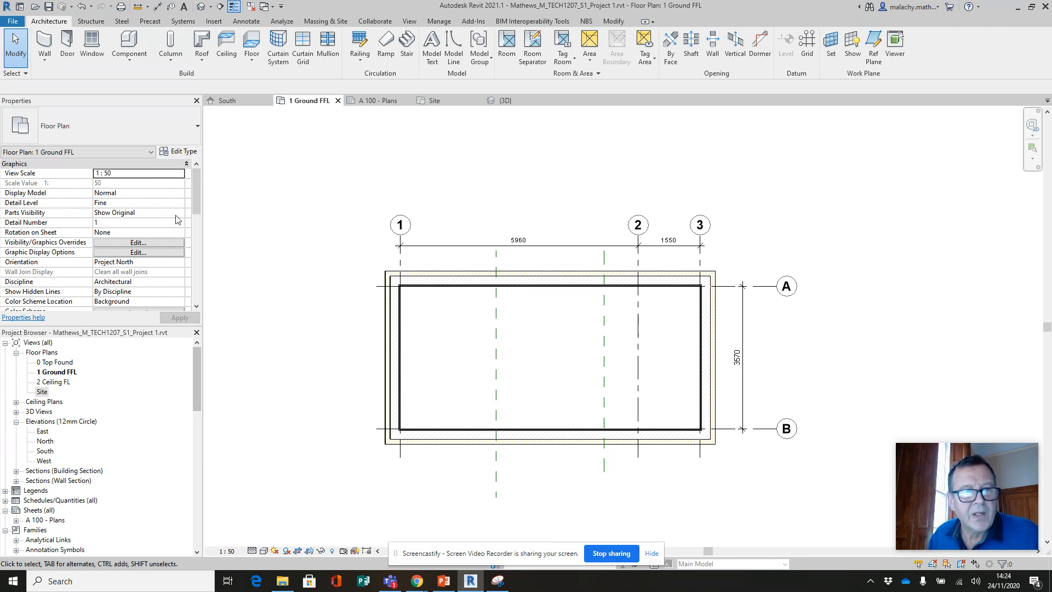
Draw an architectural Fnd - 215 - Footing wall by Wall Centerline along the reference plane nearer grid 1, between the long walls' inner core faces
left_click(45, 63)
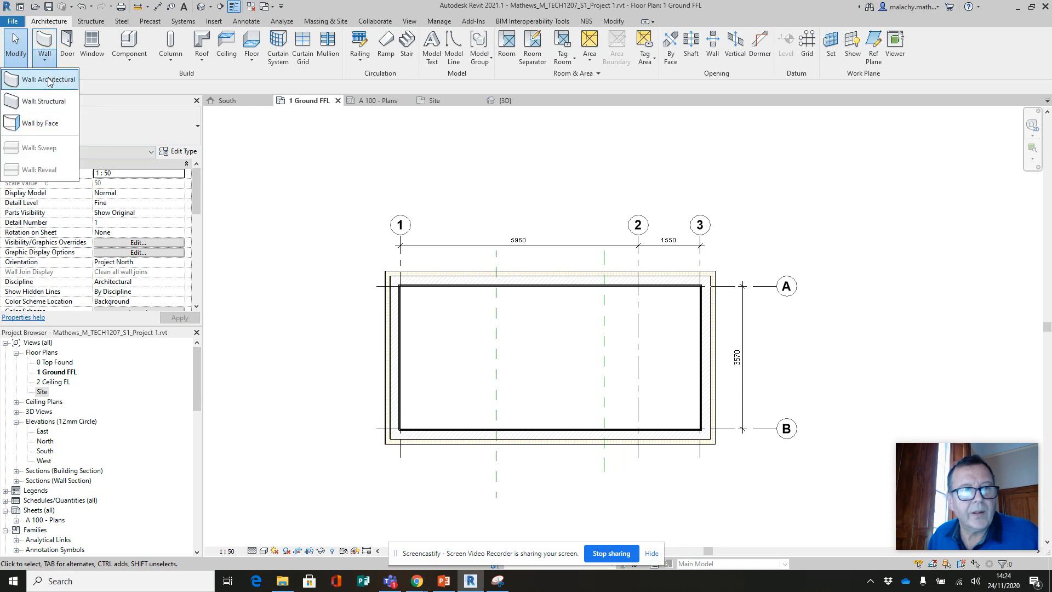
left_click(49, 80)
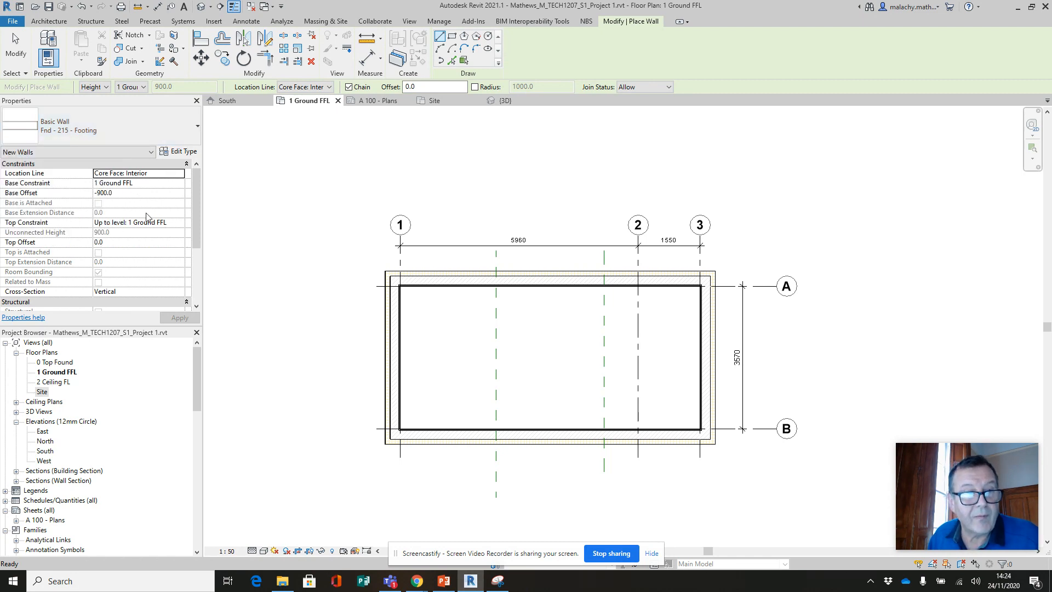
left_click(180, 173)
left_click(126, 182)
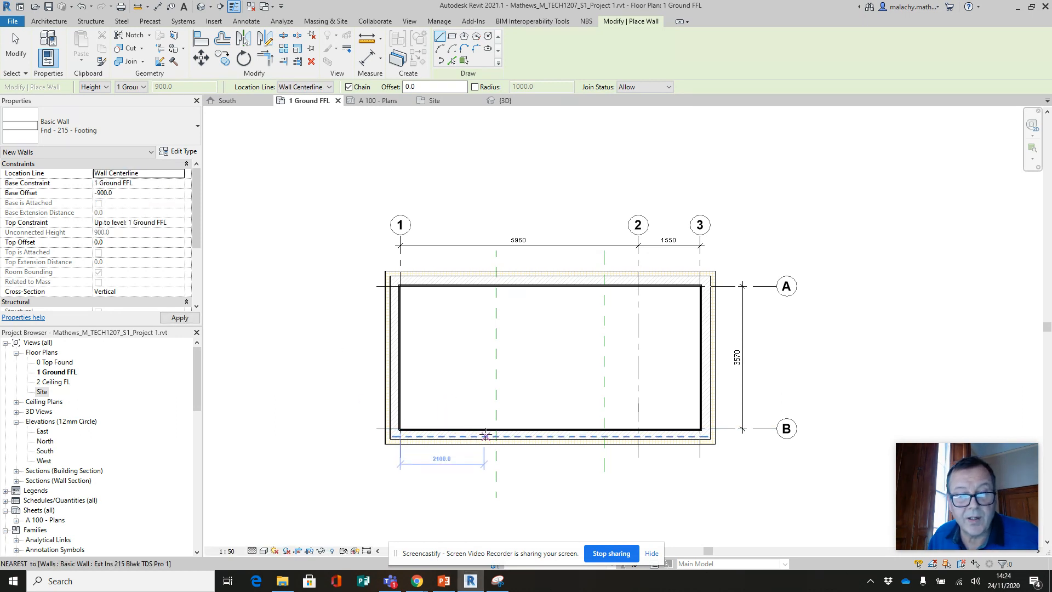
scroll(486, 436, "up", 10)
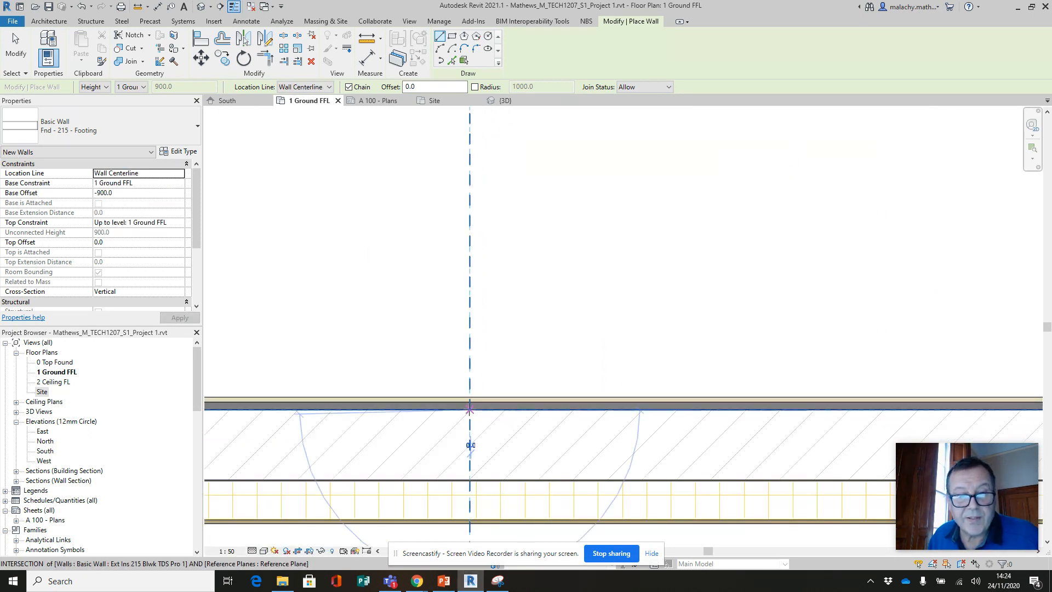
left_click(470, 409)
scroll(493, 332, "down", 2)
middle_click_drag(483, 243, 477, 525)
scroll(477, 524, "down", 1)
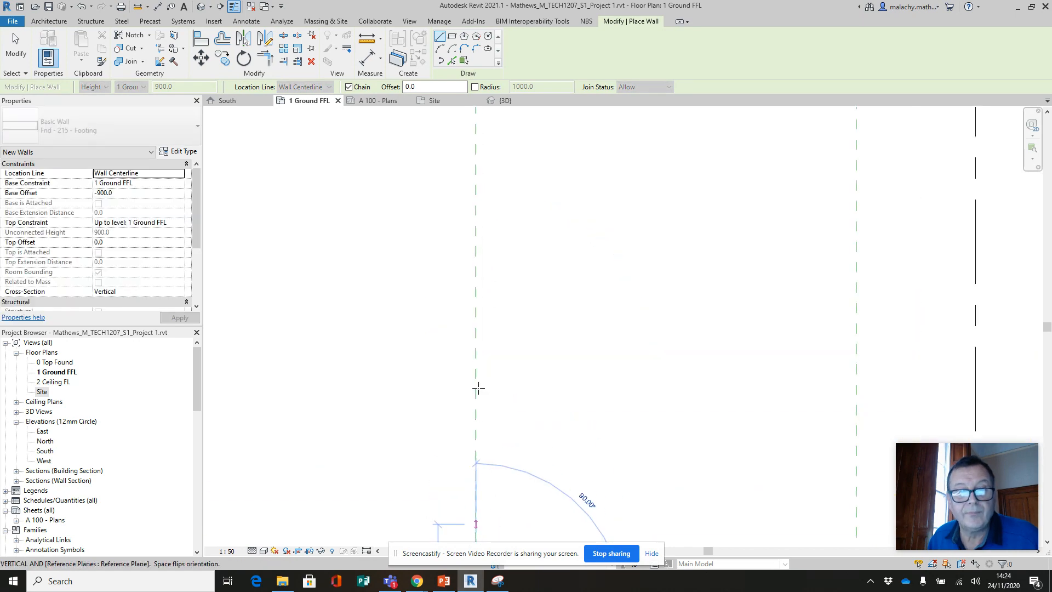
scroll(482, 385, "down", 3)
middle_click_drag(507, 368, 490, 507)
scroll(465, 386, "up", 6)
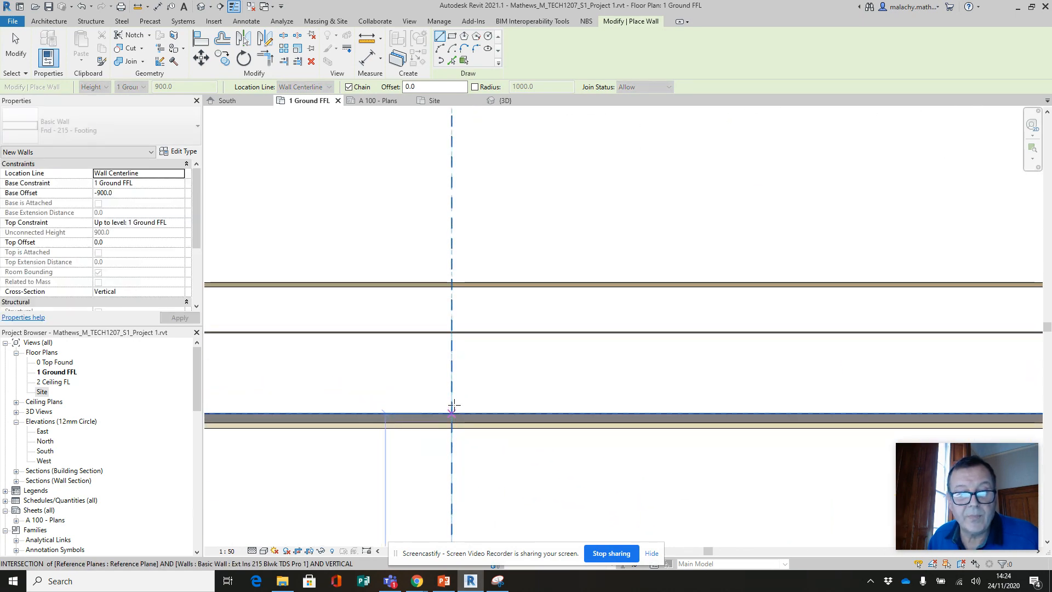
left_click(453, 412)
left_click(453, 414)
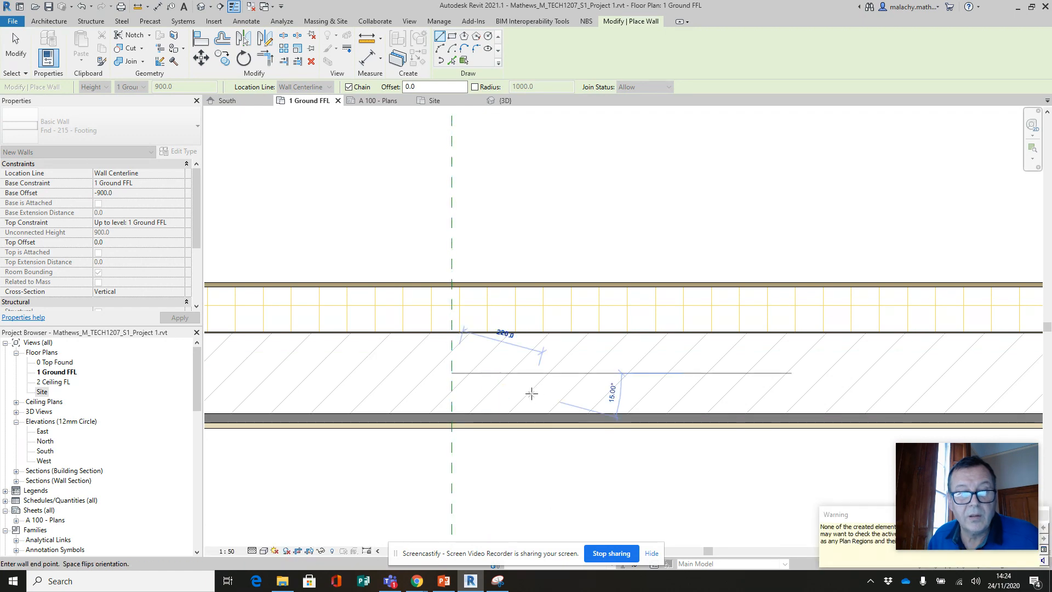
key("Escape")
key("Escape")
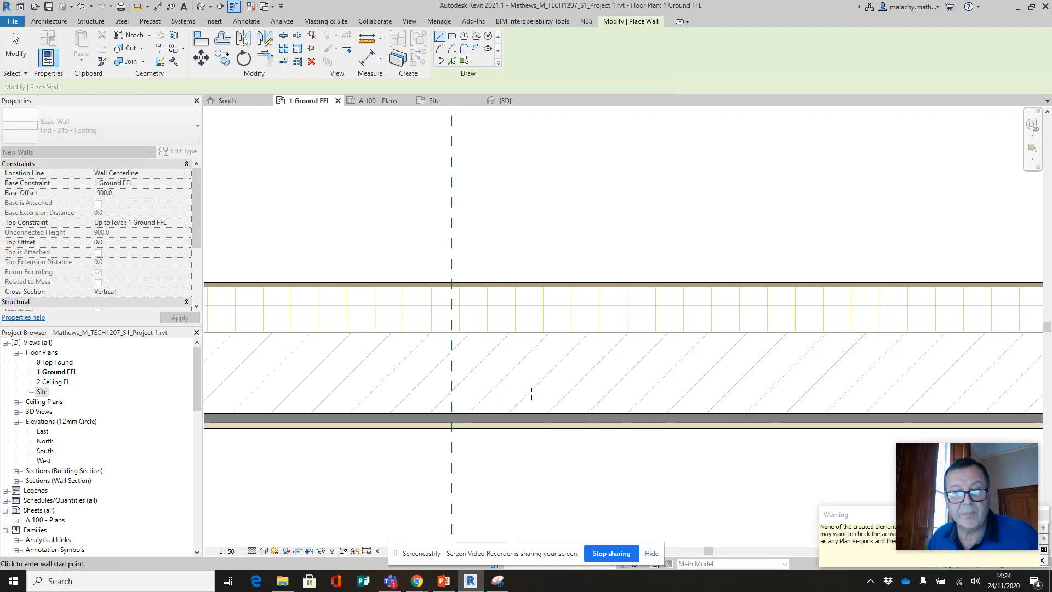
Draw a second Fnd - 215 - Footing wall along the reference plane nearer grid 3, between the long walls' inner core faces
scroll(531, 393, "down", 4)
middle_click_drag(652, 478, 404, 272)
left_click(45, 60)
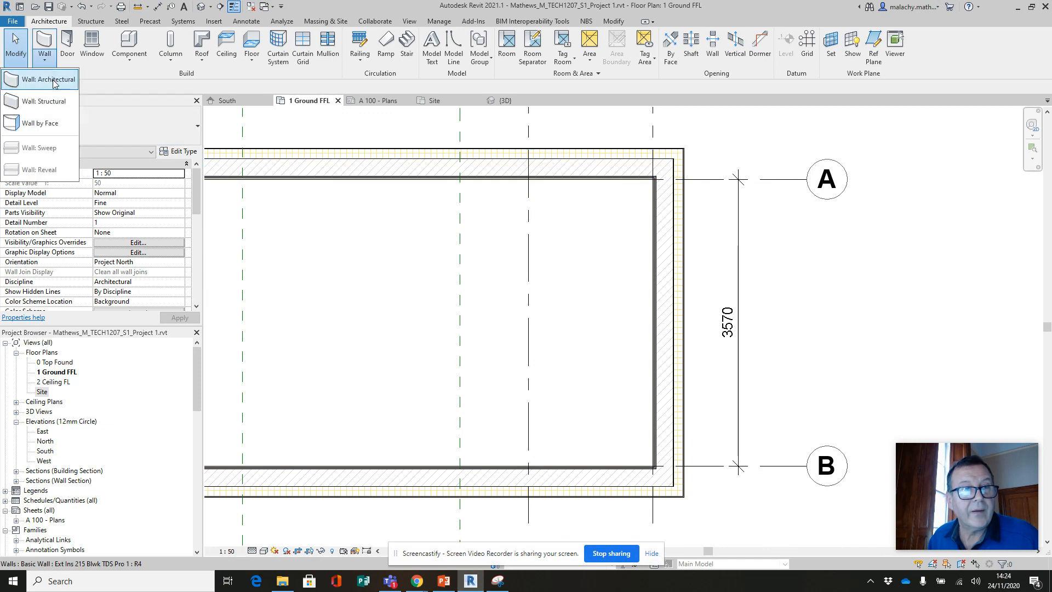
left_click(55, 80)
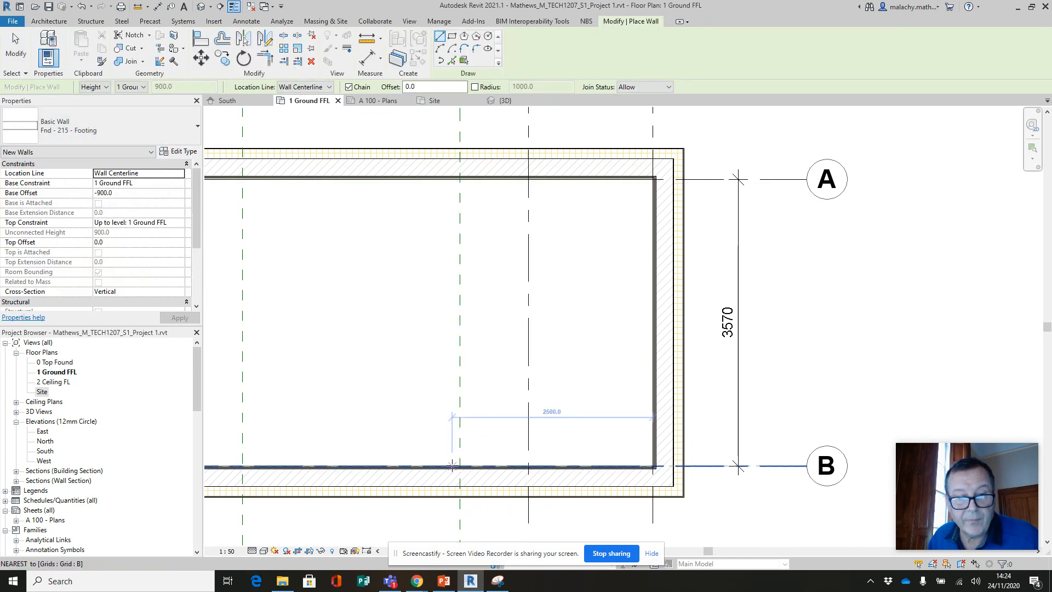
scroll(461, 469, "up", 4)
left_click(471, 472)
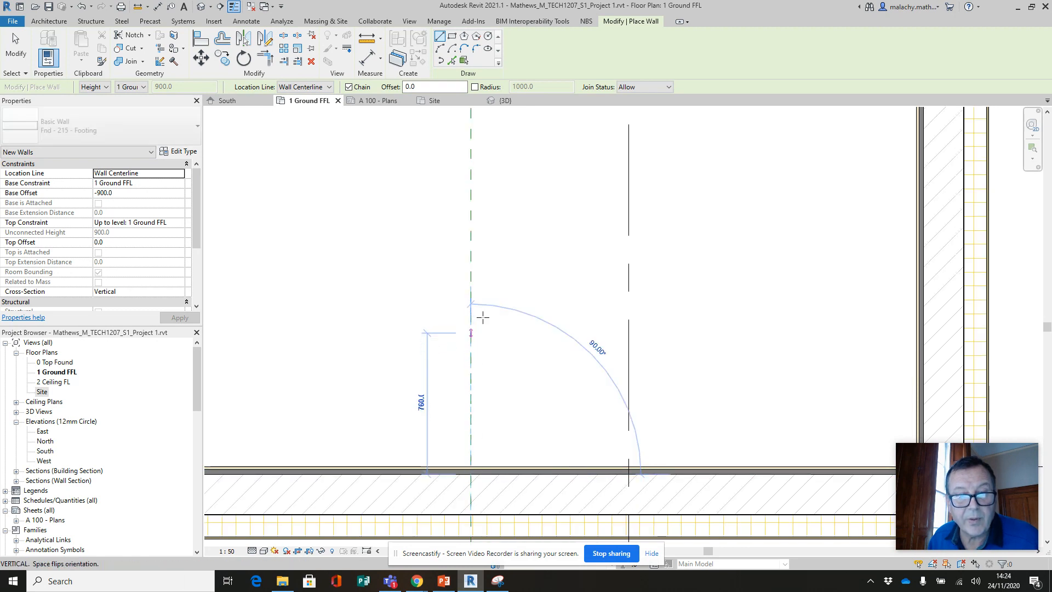
scroll(485, 307, "down", 4)
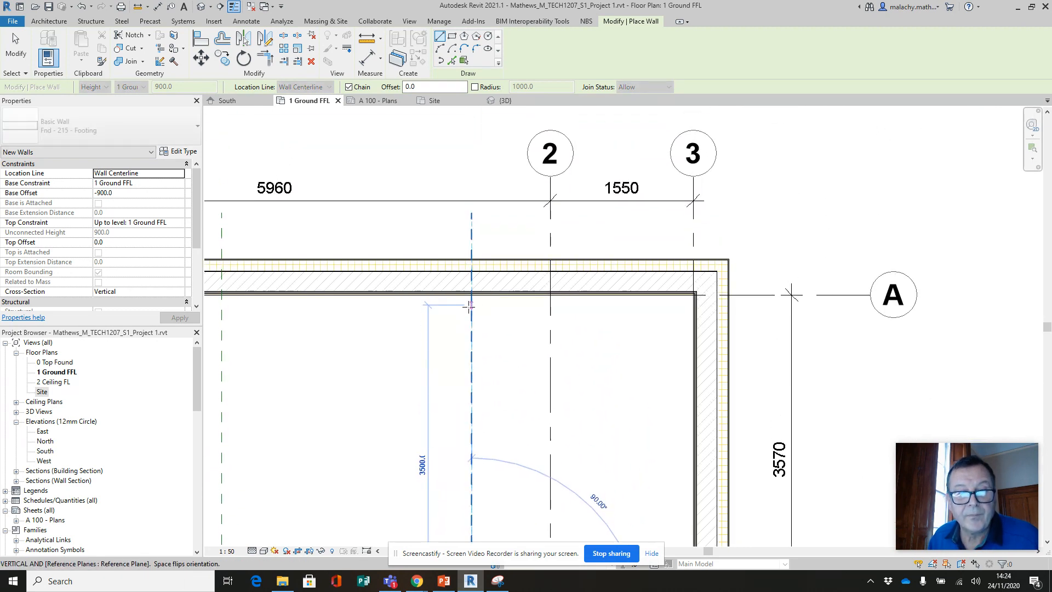
scroll(468, 299, "up", 4)
left_click(479, 279)
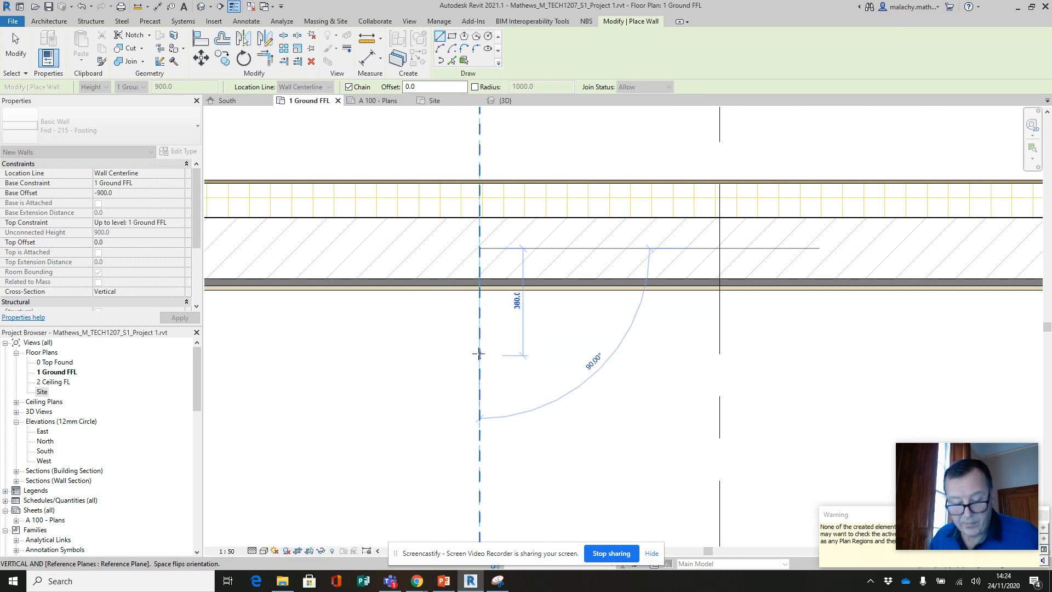
key("Escape")
key("Escape")
Open the 0 Top Found floor plan and inspect the two new cross walls
scroll(417, 364, "down", 3)
scroll(416, 365, "down", 5)
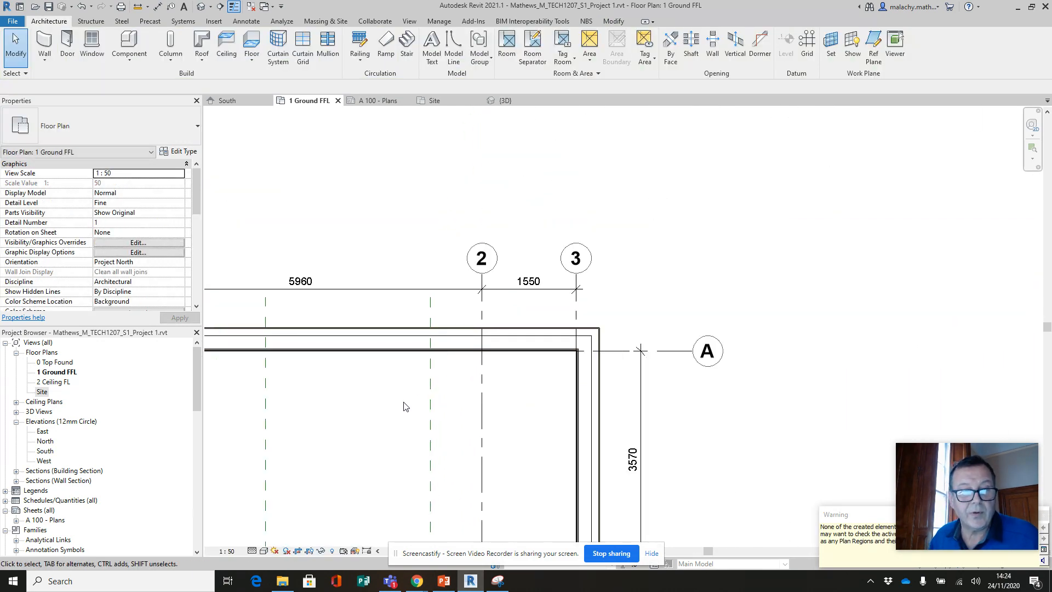
double_click(62, 362)
scroll(471, 392, "up", 2)
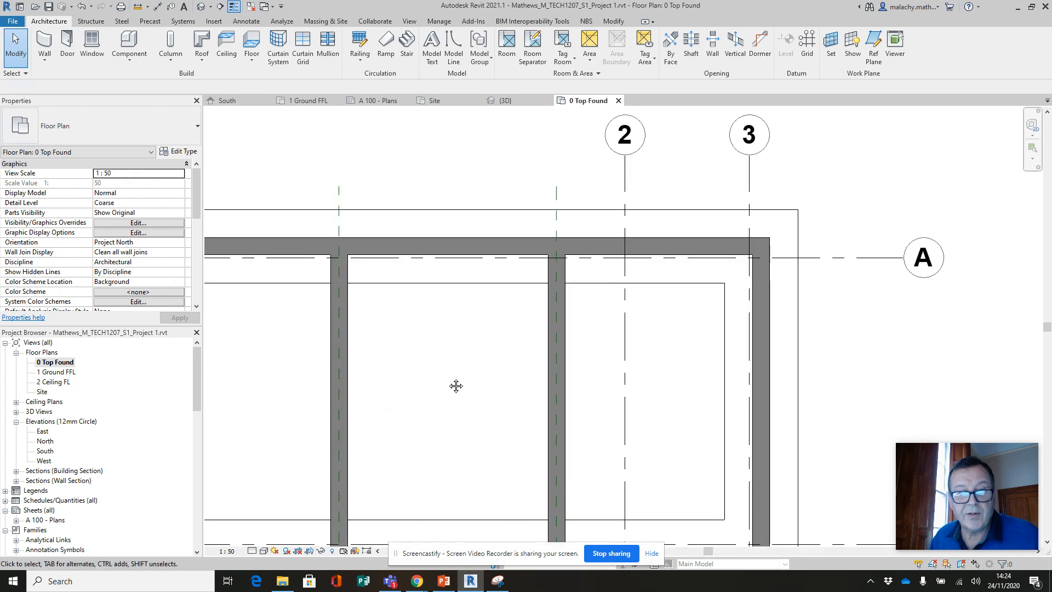
scroll(456, 386, "down", 2)
middle_click_drag(482, 277, 540, 307)
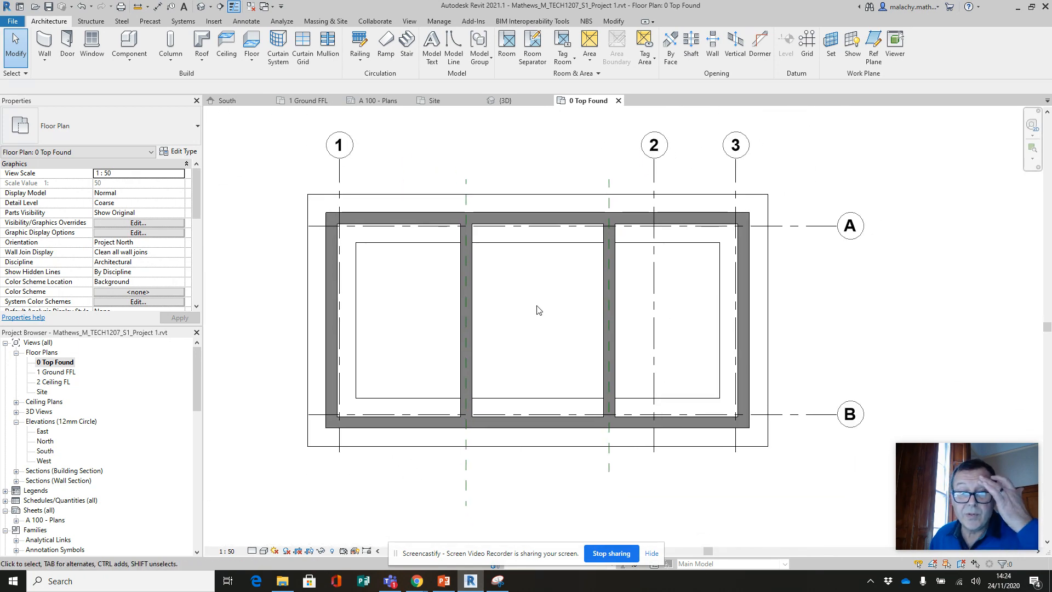
Place wall foundations under both internal footing walls, working from the underside of the model in the 3D view
left_click(516, 105)
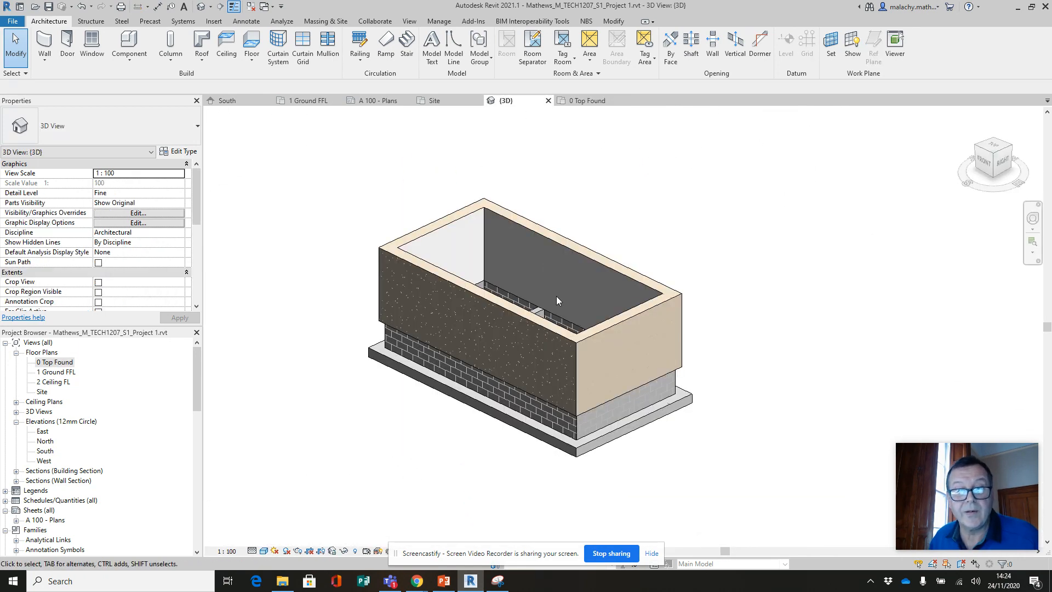
middle_click_drag(556, 299, 529, 355, "shift")
scroll(535, 374, "up", 3)
scroll(535, 373, "up", 2)
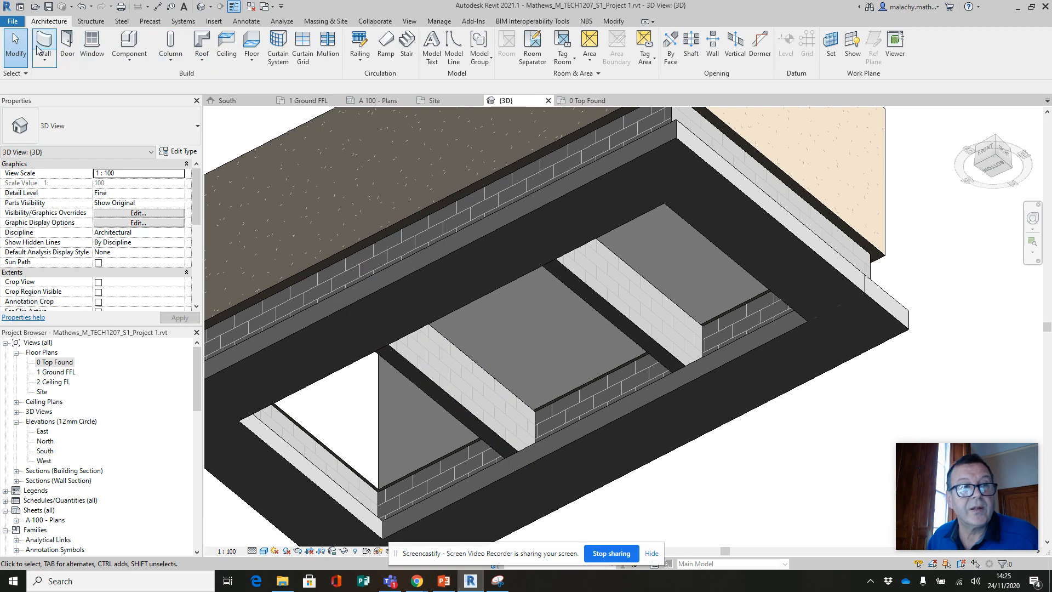
left_click(90, 21)
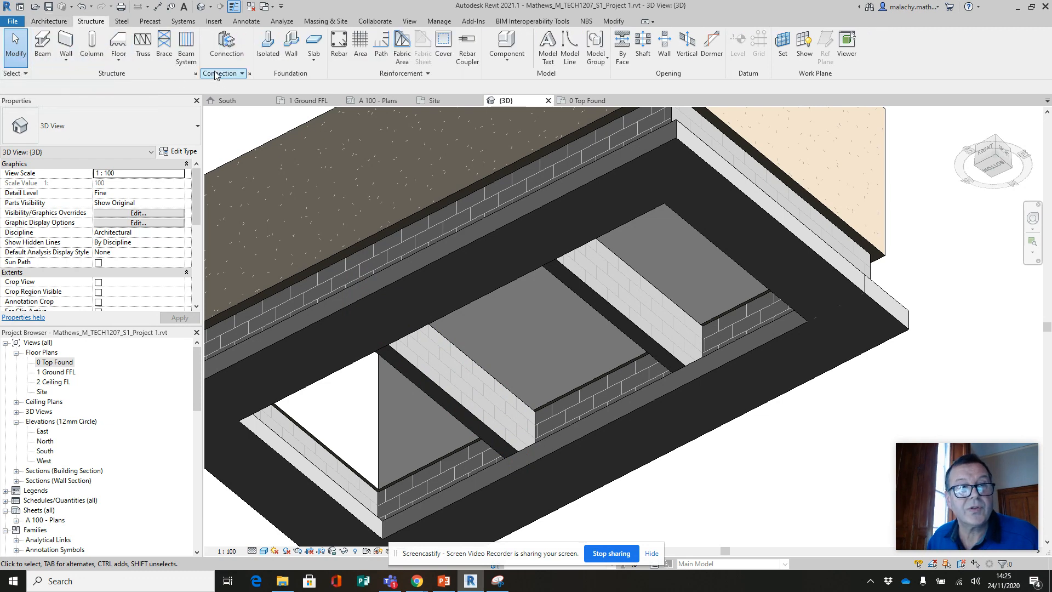
left_click(291, 43)
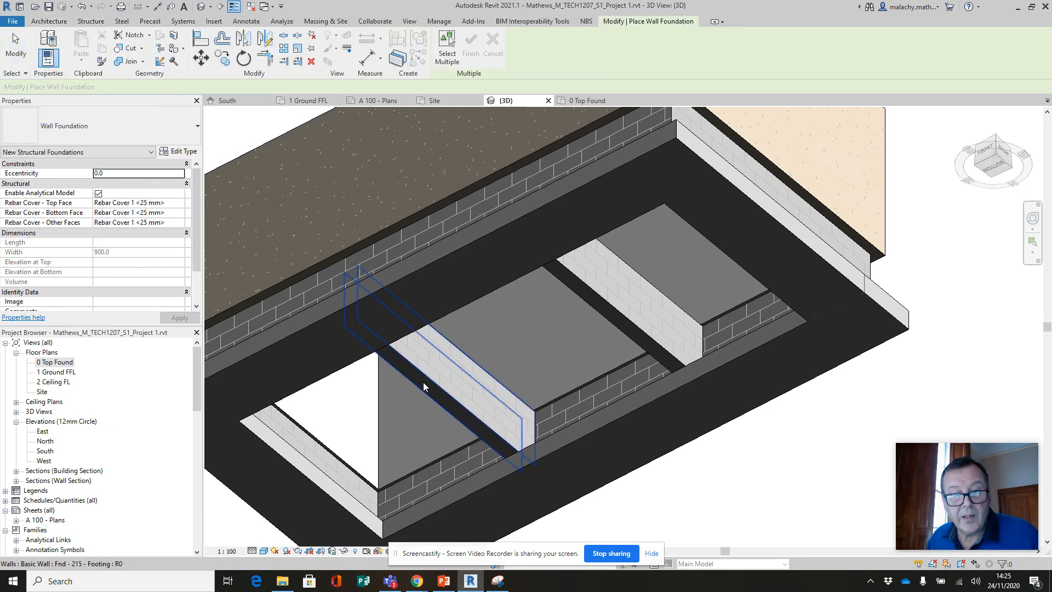
left_click(425, 341)
left_click(620, 315)
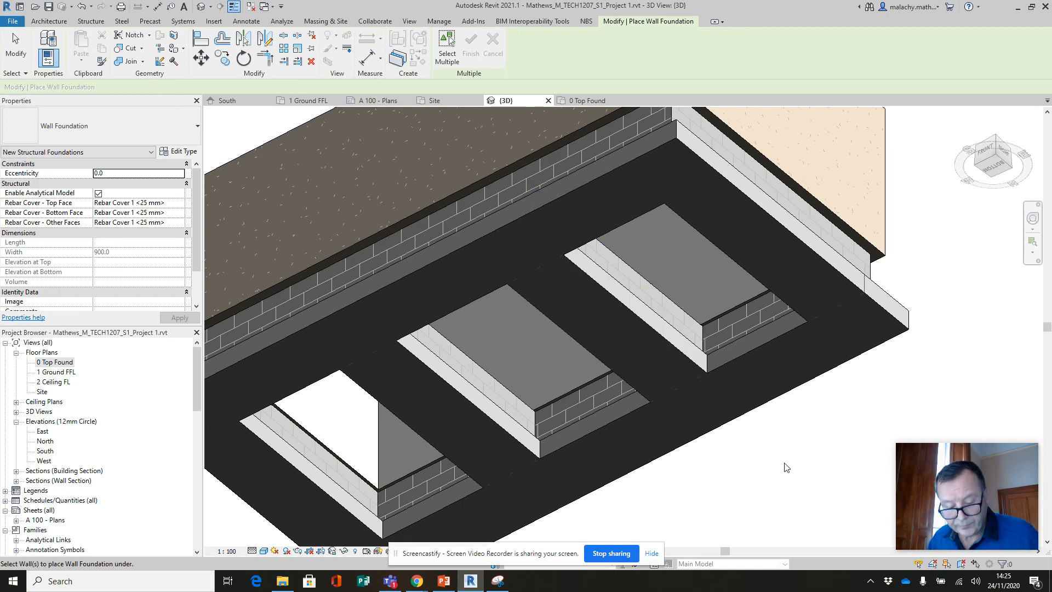
key("Escape")
key("Escape")
Set the Wall Foundation type's description to "900 X 300 Concrete cast insitu"
left_click(682, 356)
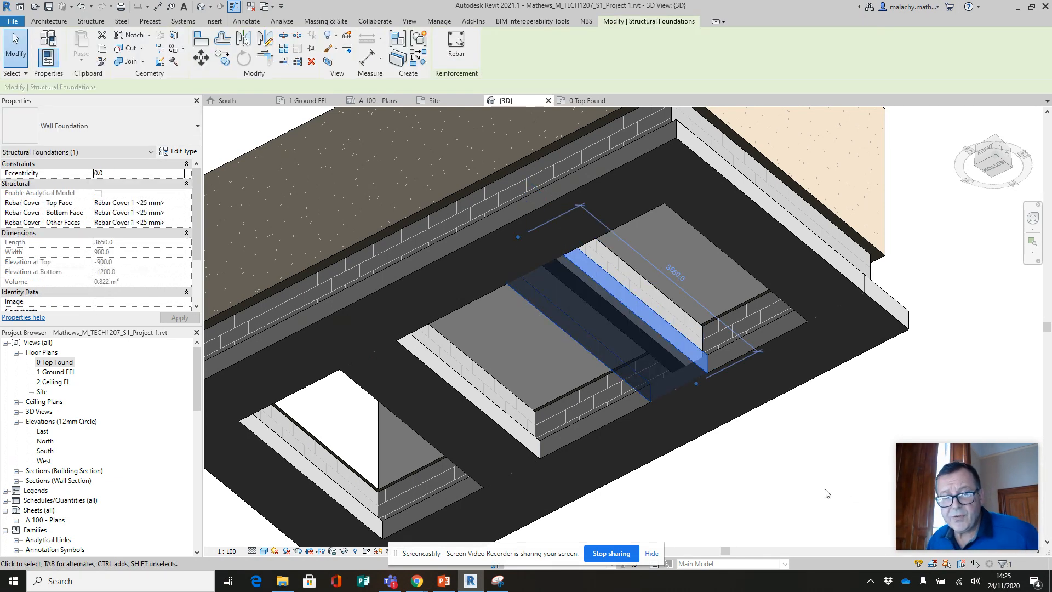
left_click(190, 152)
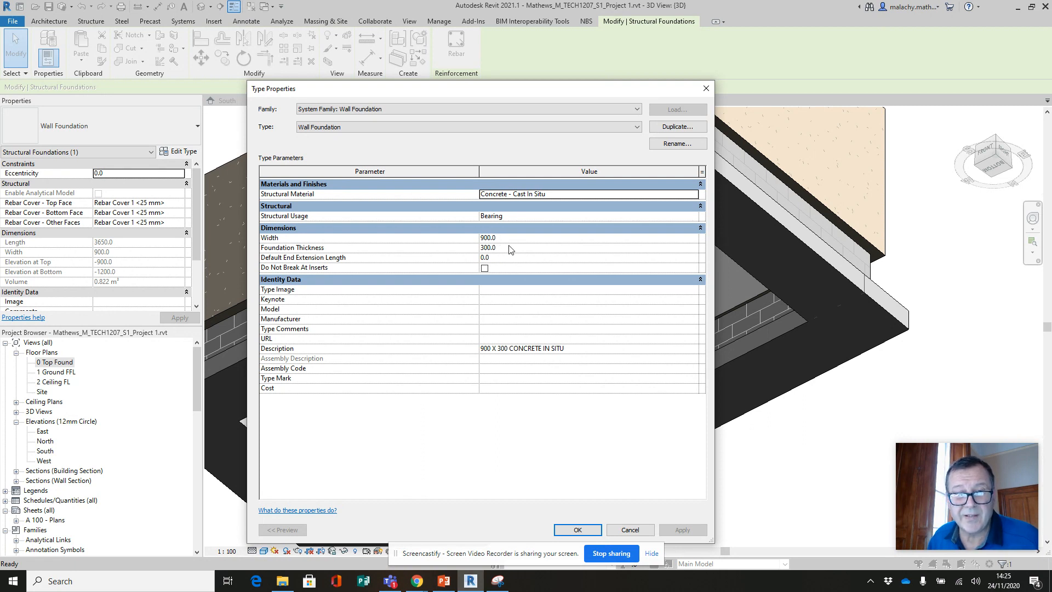
left_click(546, 349)
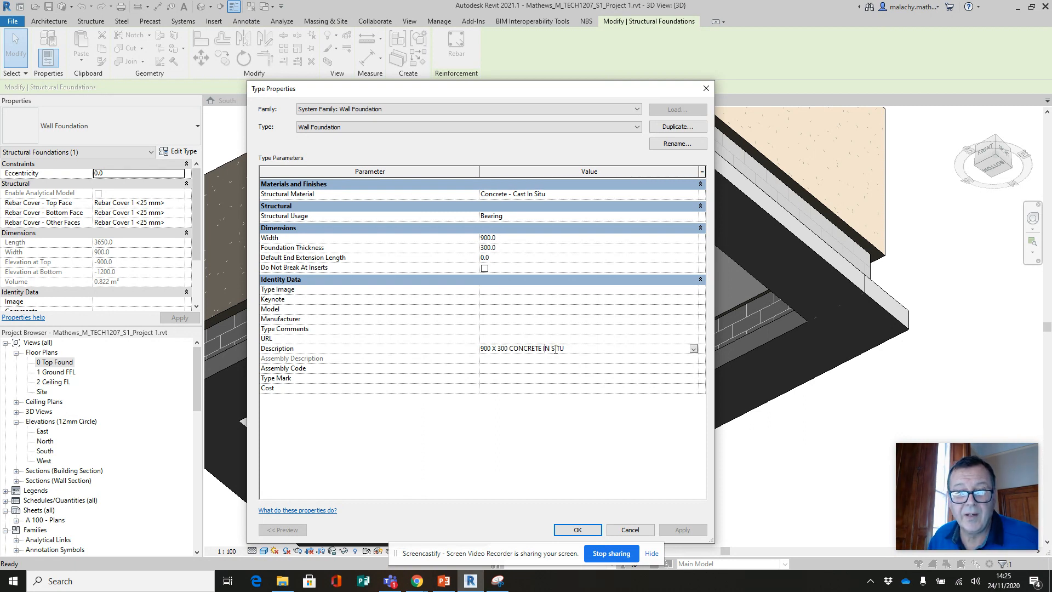
left_click_drag(572, 347, 517, 349)
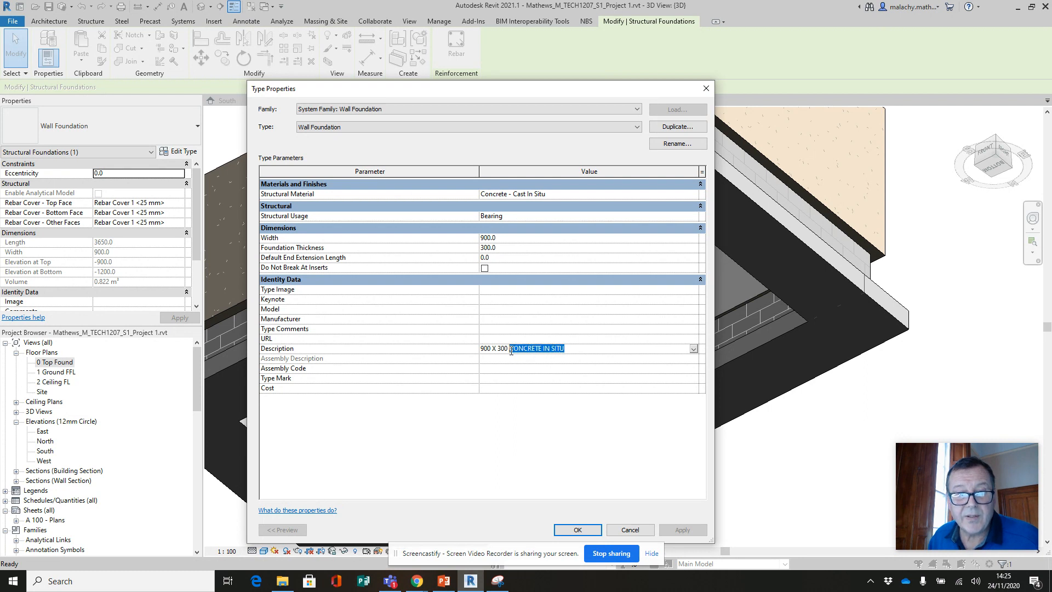
type("C")
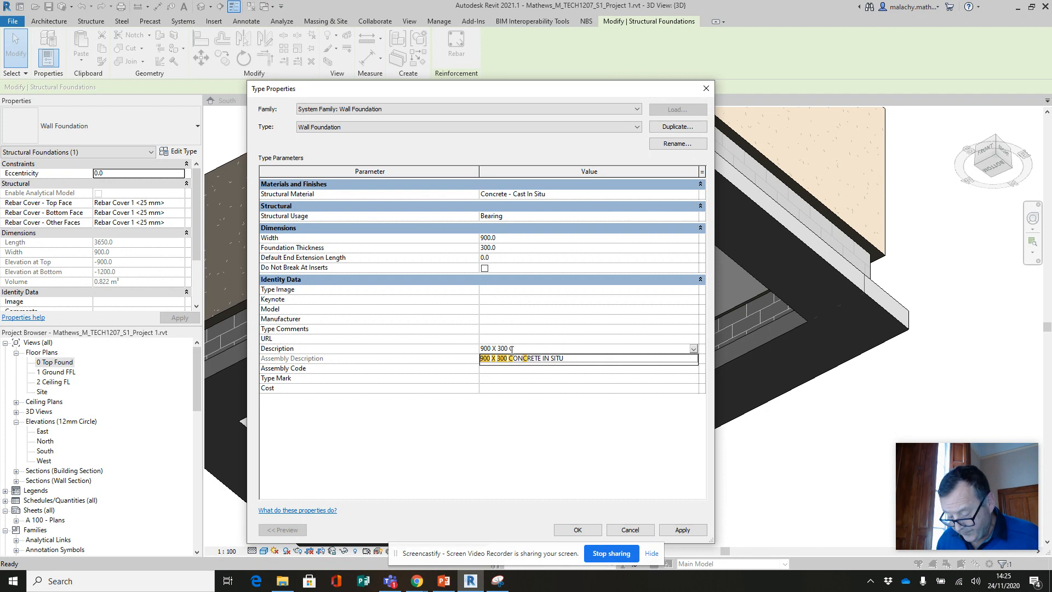
type("onc")
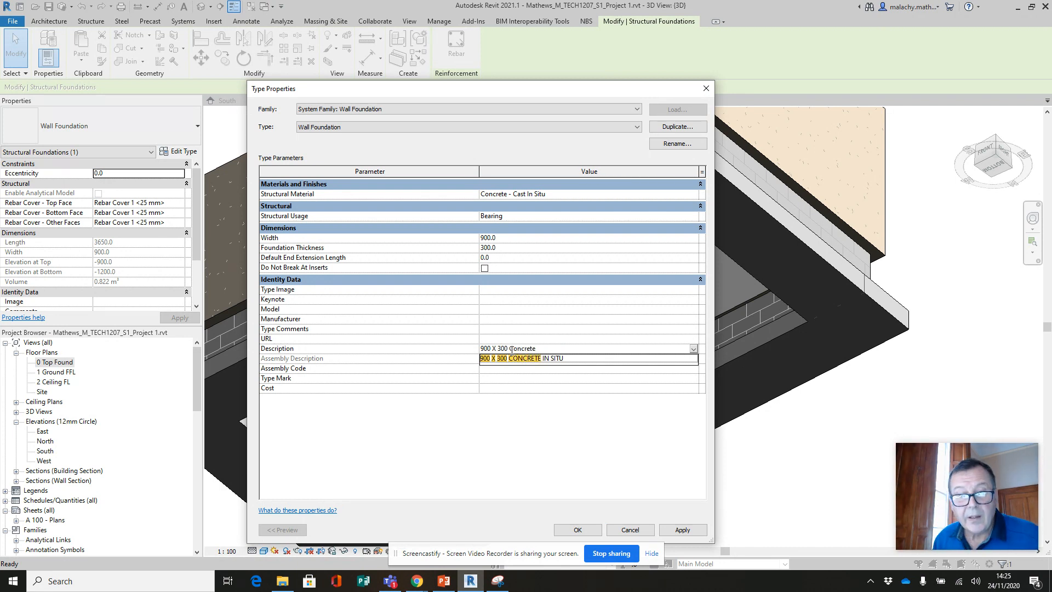
type("rete")
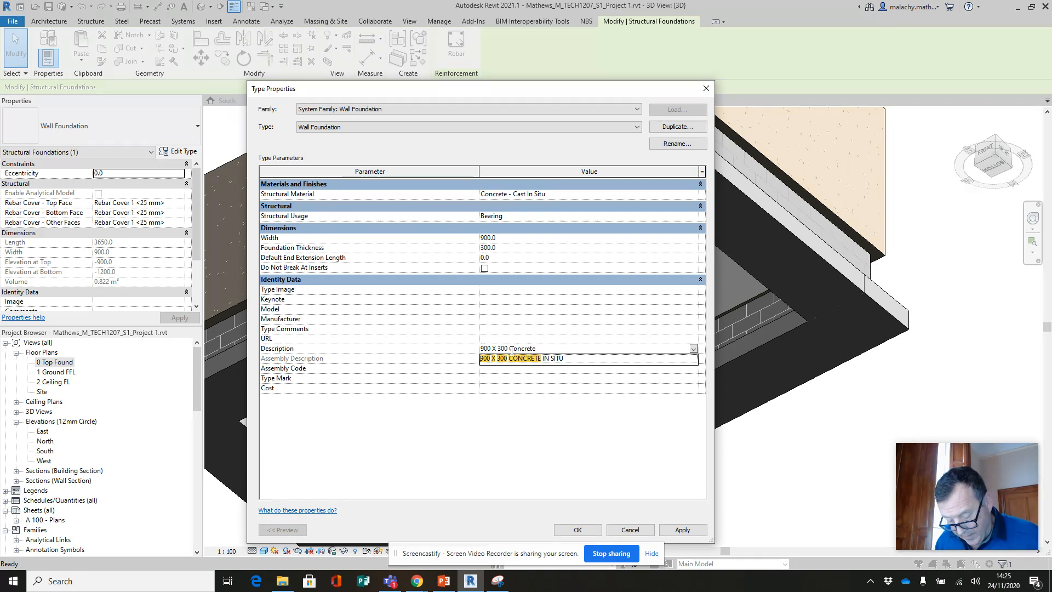
type(" cast insitu")
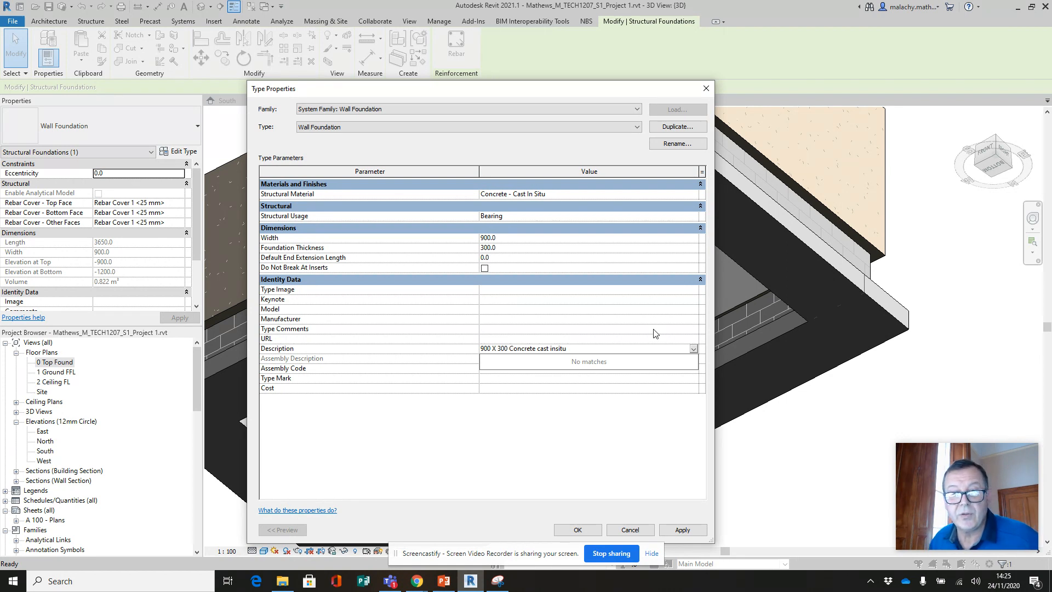
key("Return")
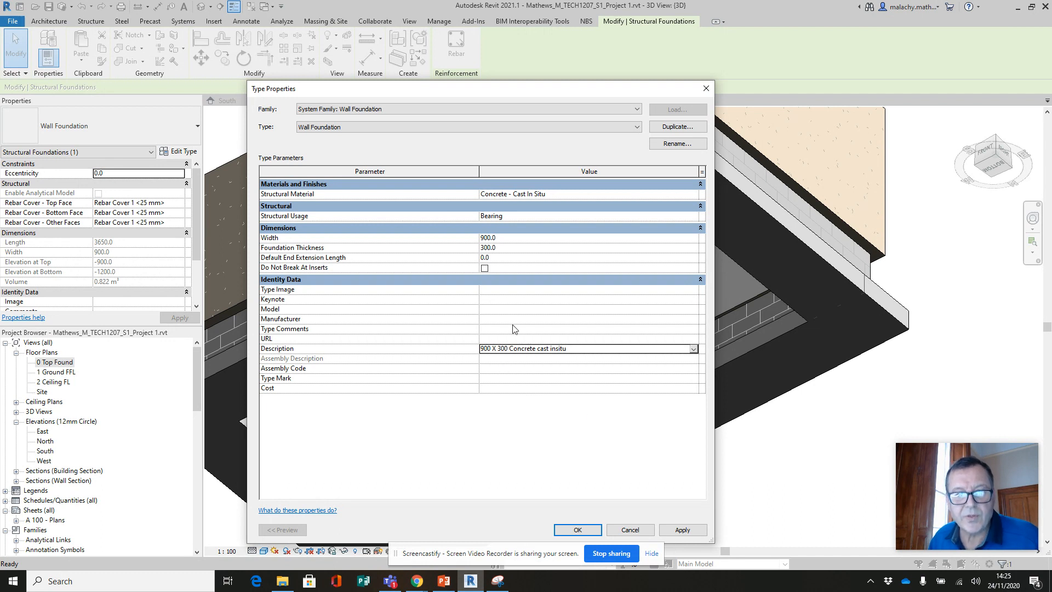
left_click(581, 530)
key("Escape")
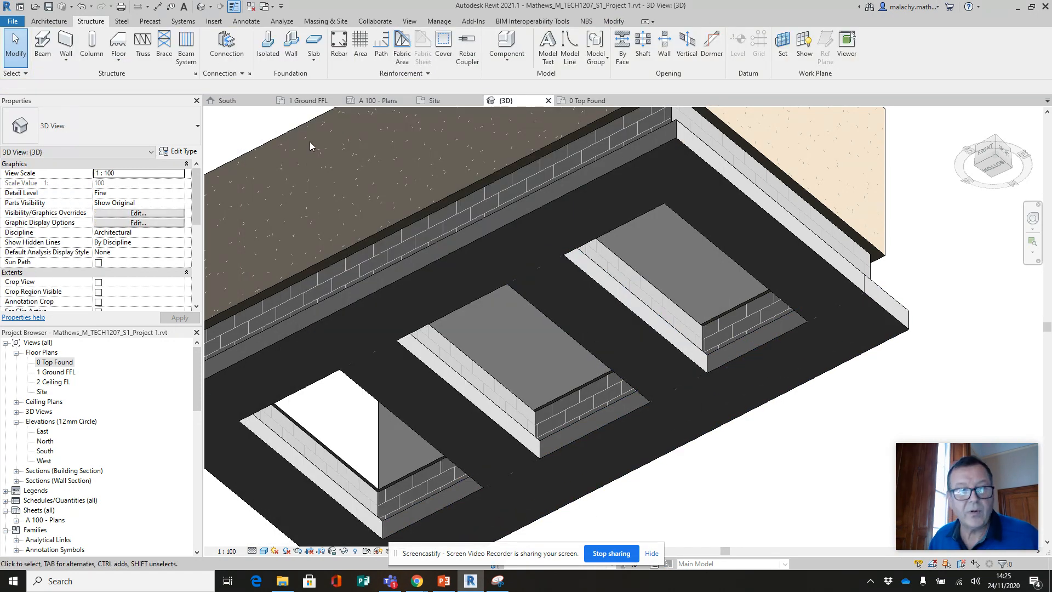
Draw a wall section across the full length of the building in the 1 Ground FFL plan, between grids A and B
left_click(312, 101)
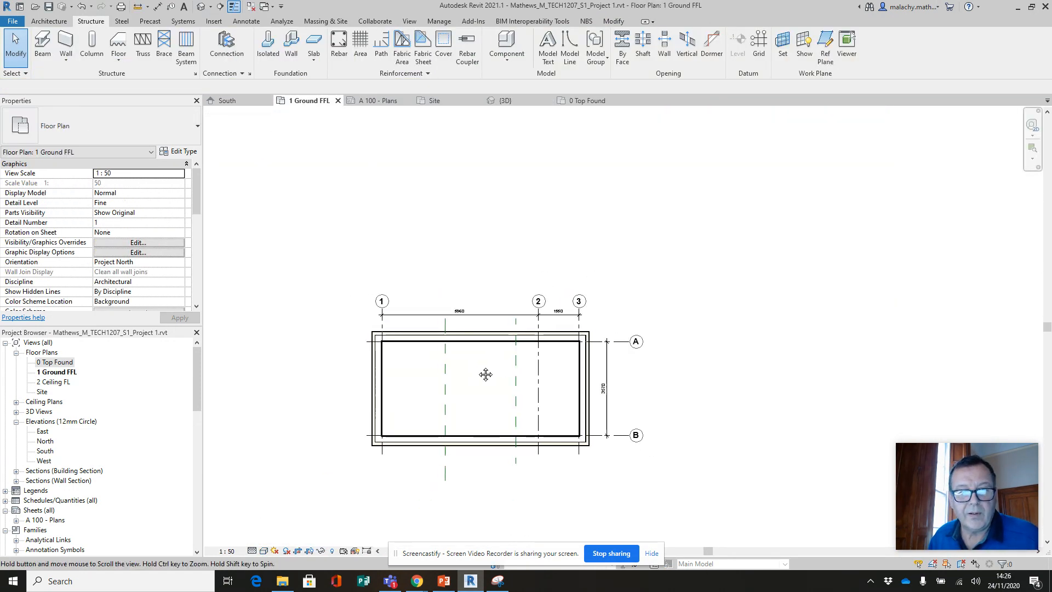
middle_click_drag(486, 374, 503, 350)
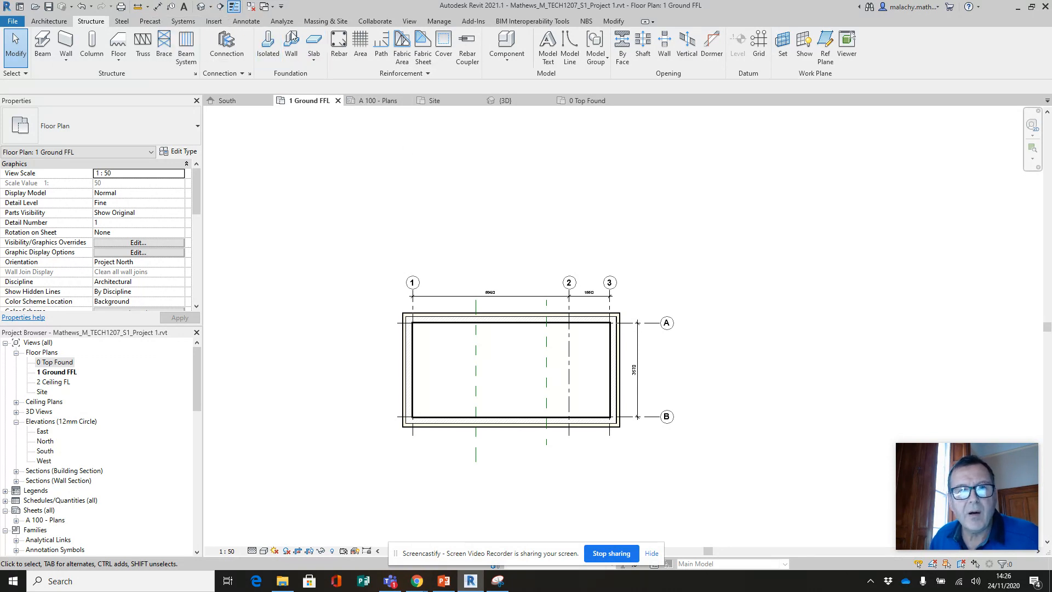
left_click(409, 20)
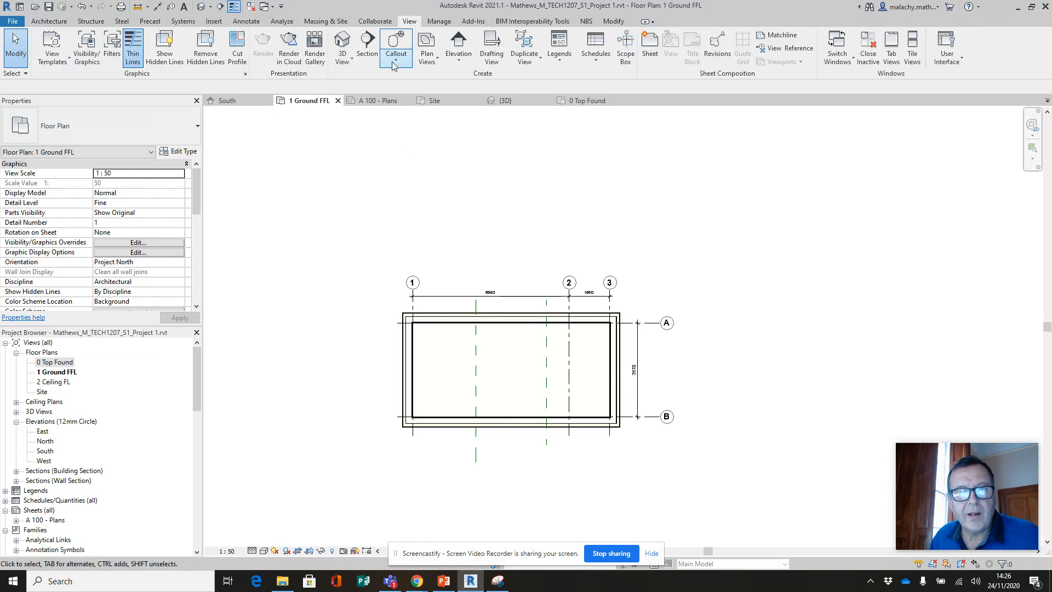
left_click(367, 45)
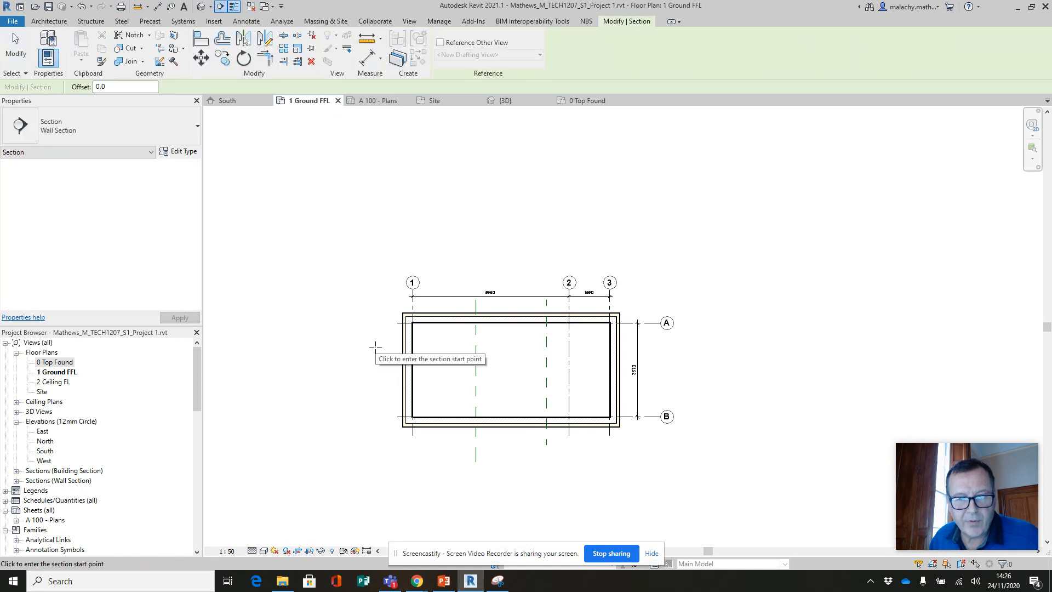
left_click(376, 347)
left_click(650, 347)
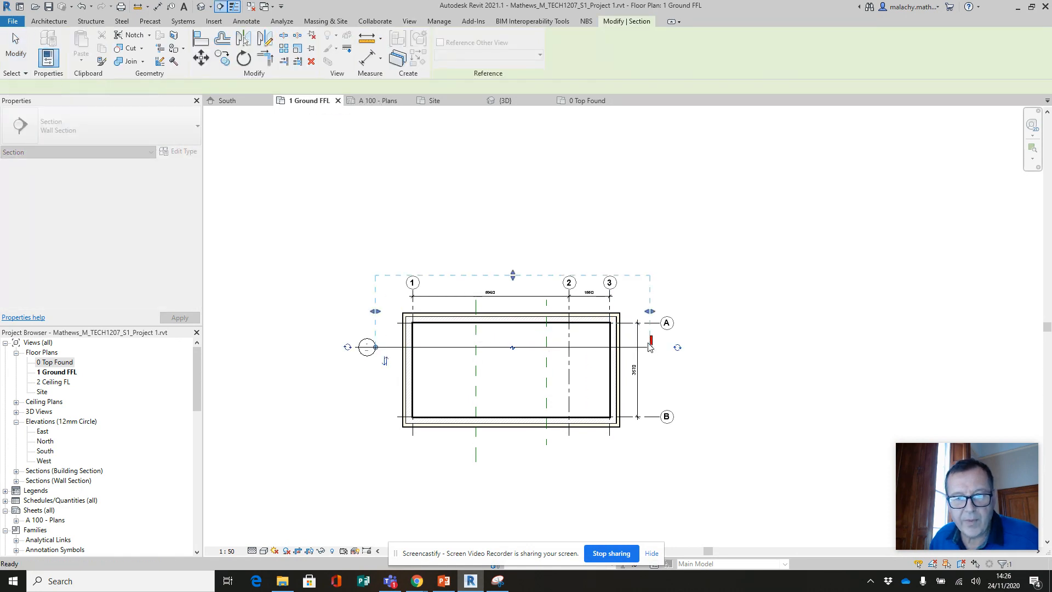
key("Escape")
key("Escape")
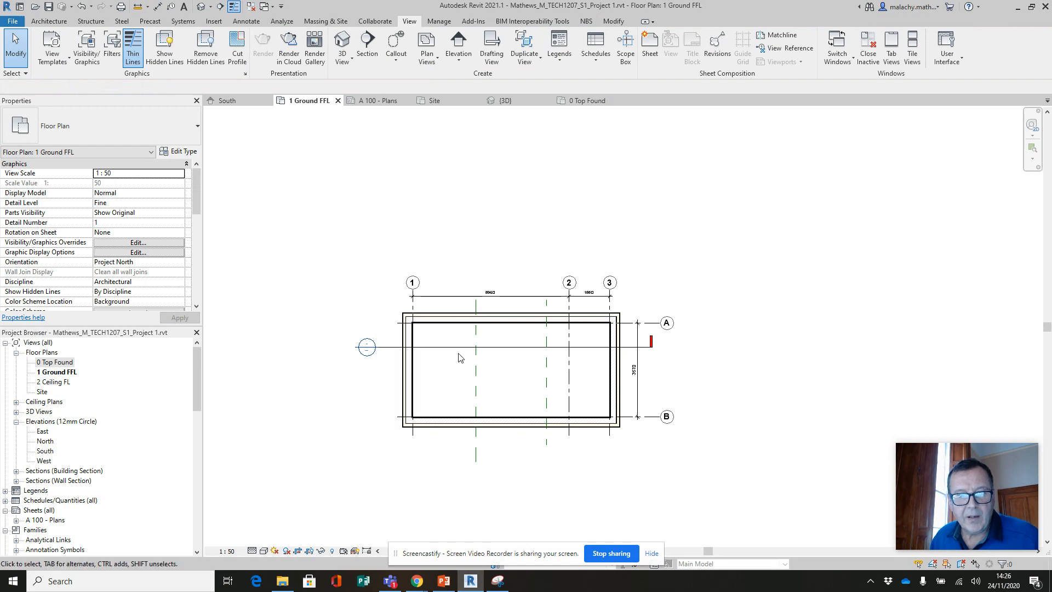
Extend the new section's view depth past the grid bubbles beyond grid A and open the section view
left_click(502, 347)
left_click_drag(515, 279, 510, 257)
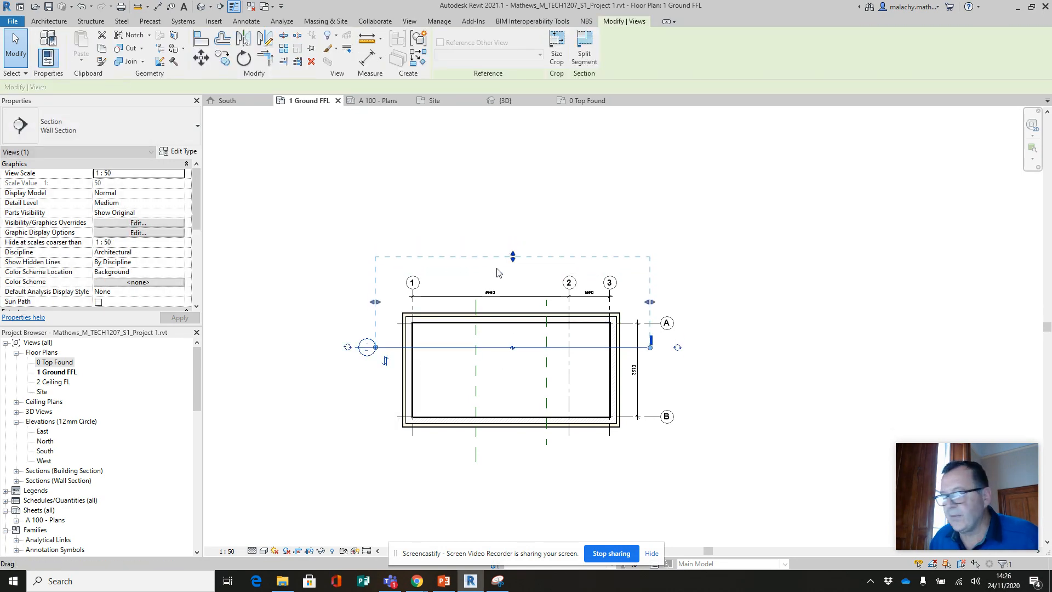
key("Escape")
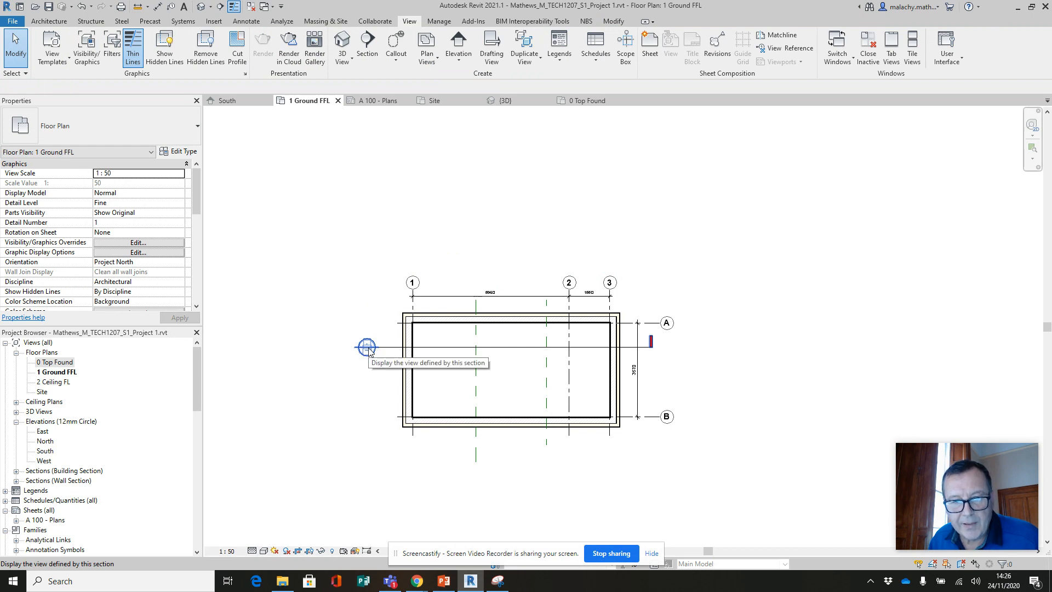
double_click(367, 347)
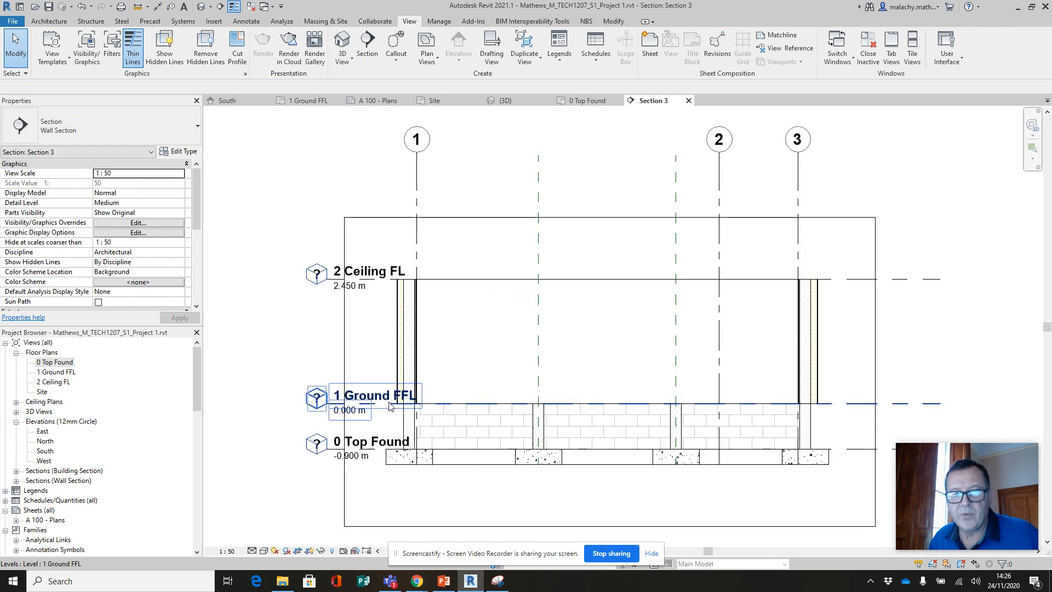
Hide the section's crop region and pull the level heads outward until they clear the external wall at grid 1
scroll(492, 349, "down", 2)
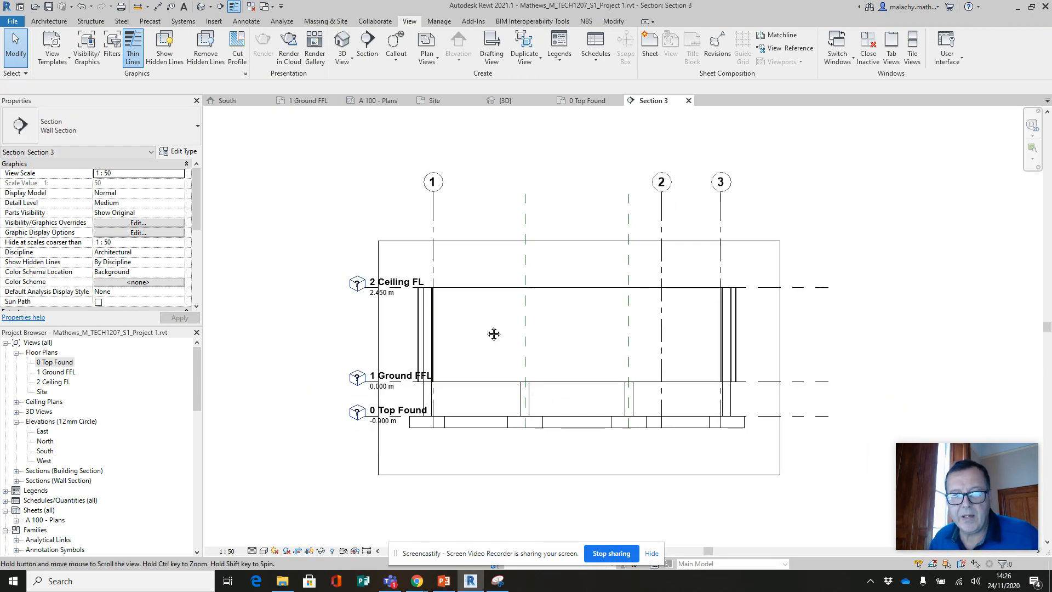
left_click(309, 551)
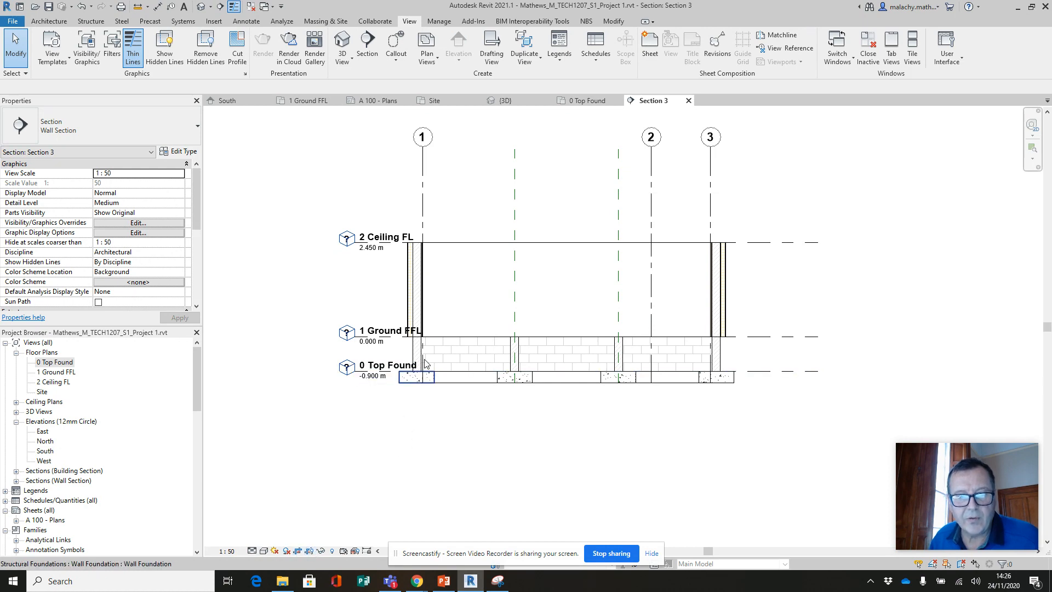
left_click(378, 333)
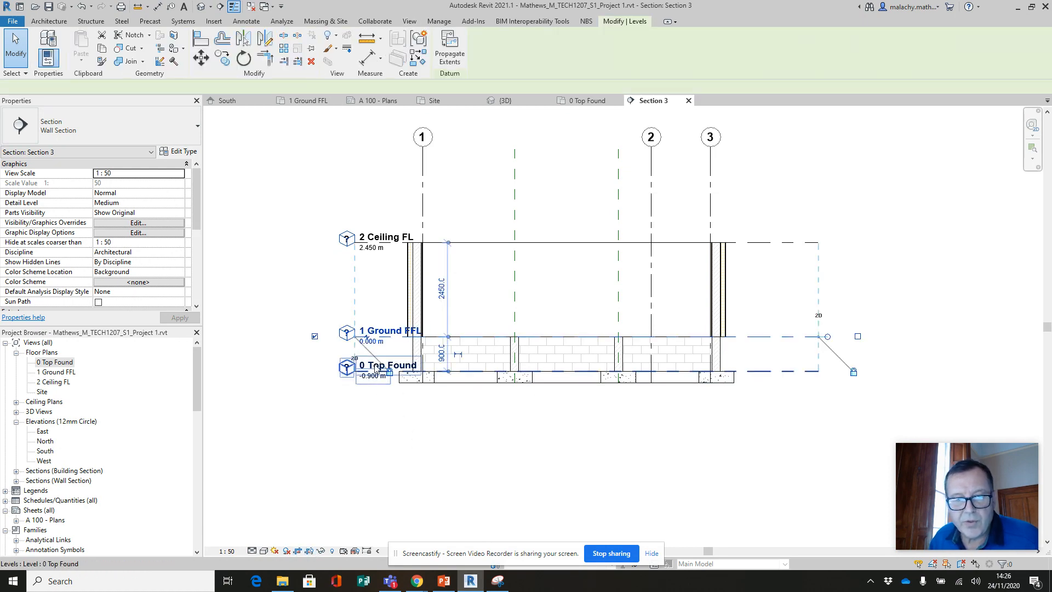
scroll(376, 371, "up", 3)
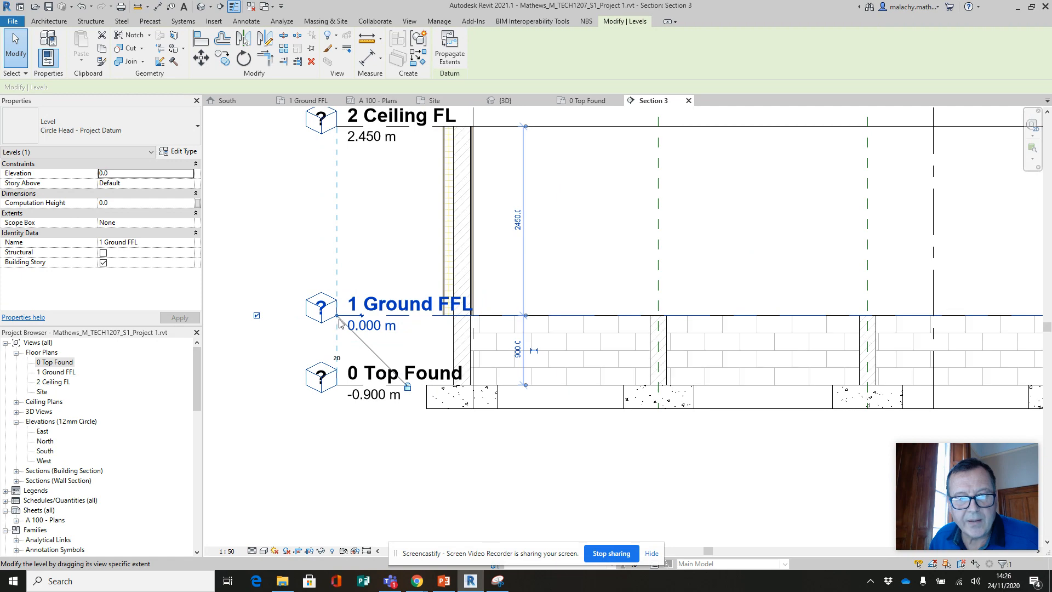
left_click_drag(339, 320, 253, 320)
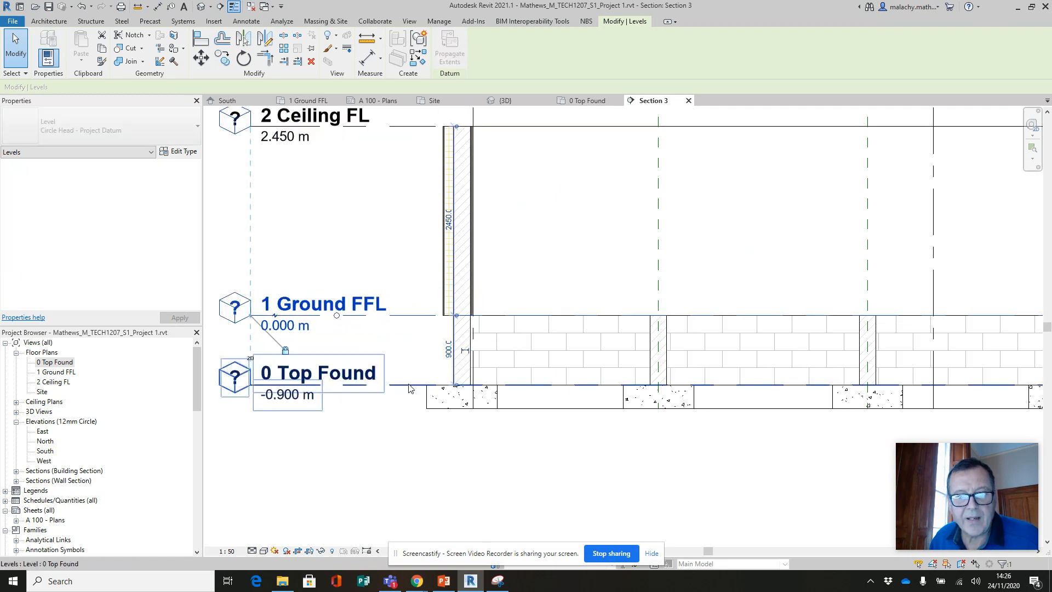
left_click(498, 449)
Nudge the footing wall at grid 1 outward, out of line with the blockwork core above
scroll(475, 313, "up", 5)
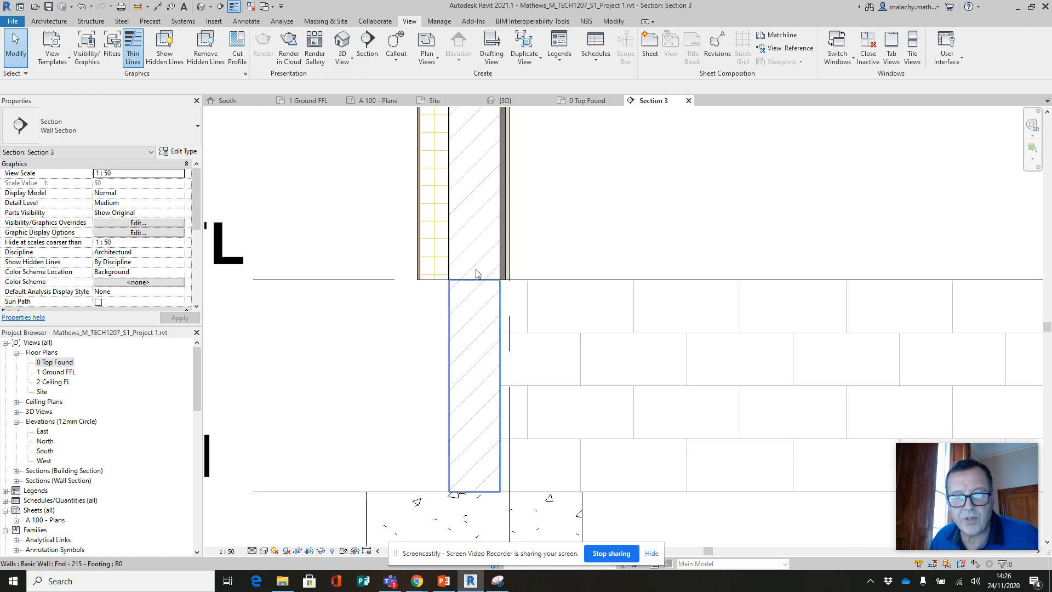
left_click(452, 374)
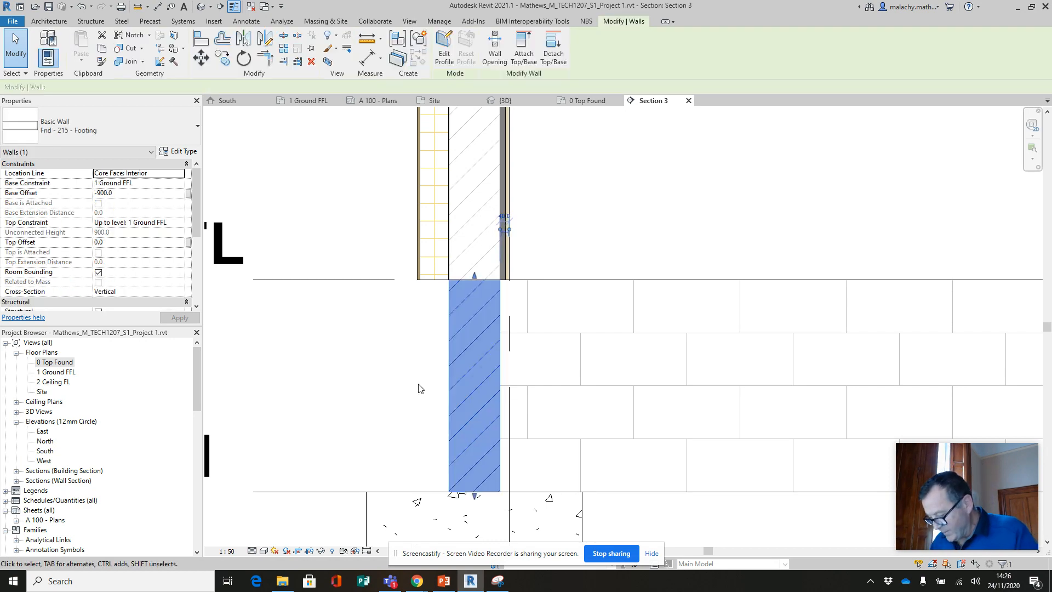
key("Left")
key("Left")
key("Left")
key("Left")
key("Left")
key("Left")
left_click(554, 228)
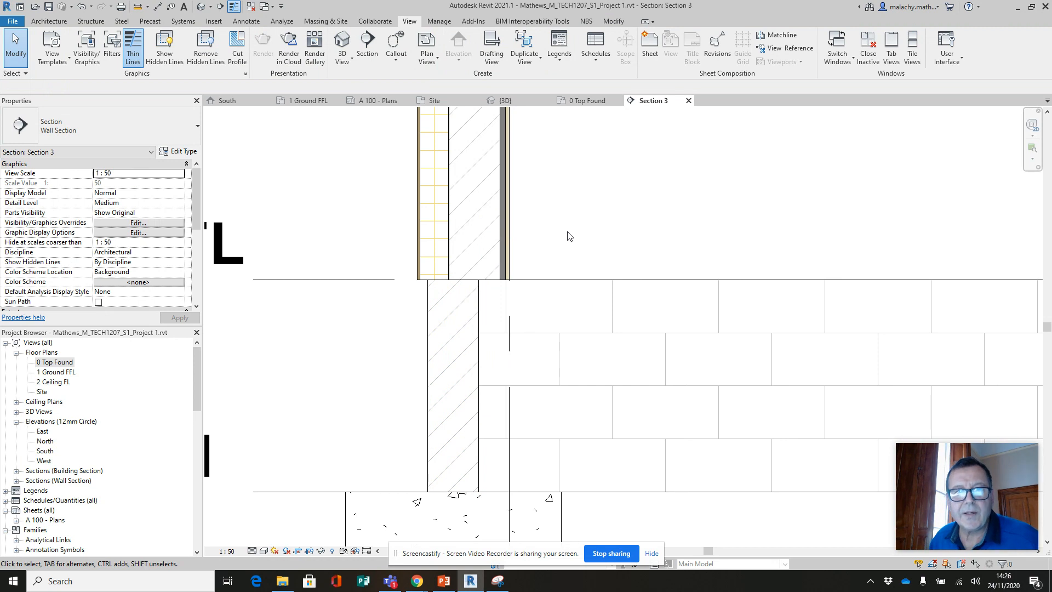
Align the inner face of the grid 1 footing wall with the inner core face of the external wall above
left_click(617, 20)
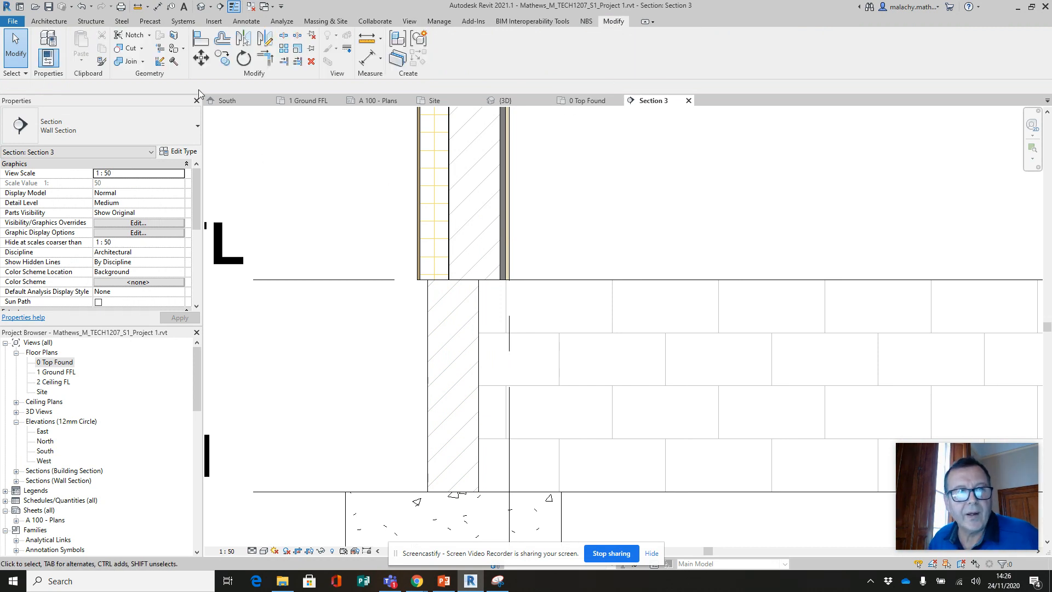
left_click(201, 38)
scroll(504, 266, "up", 2)
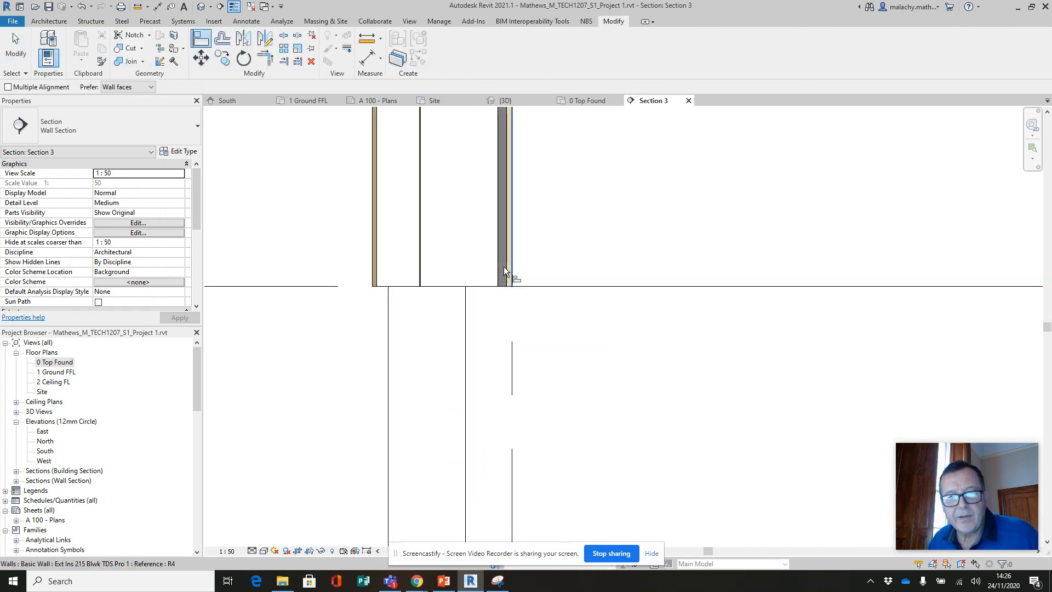
scroll(500, 266, "up", 2)
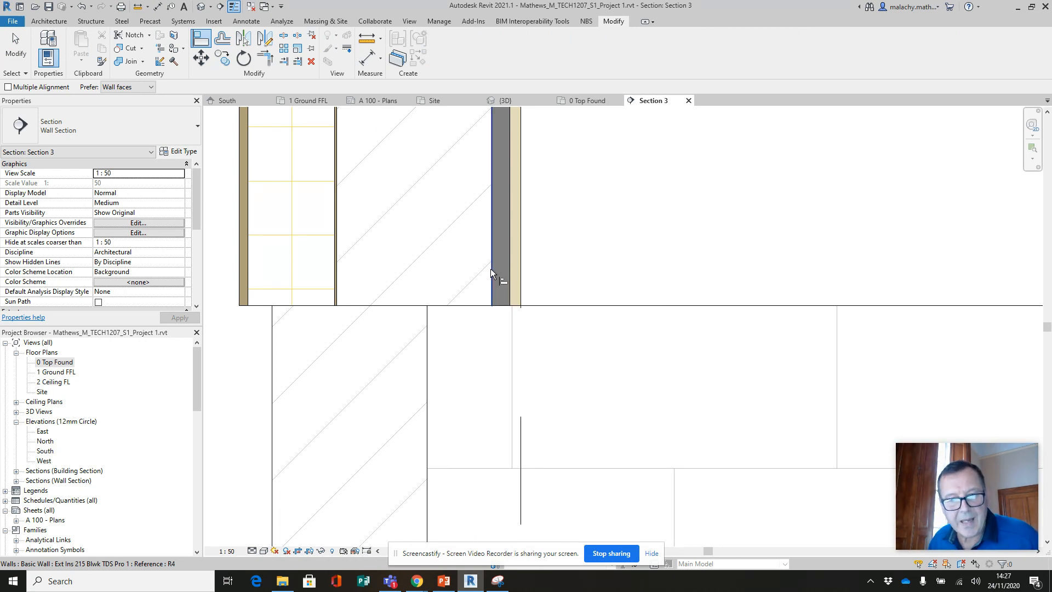
left_click(491, 269)
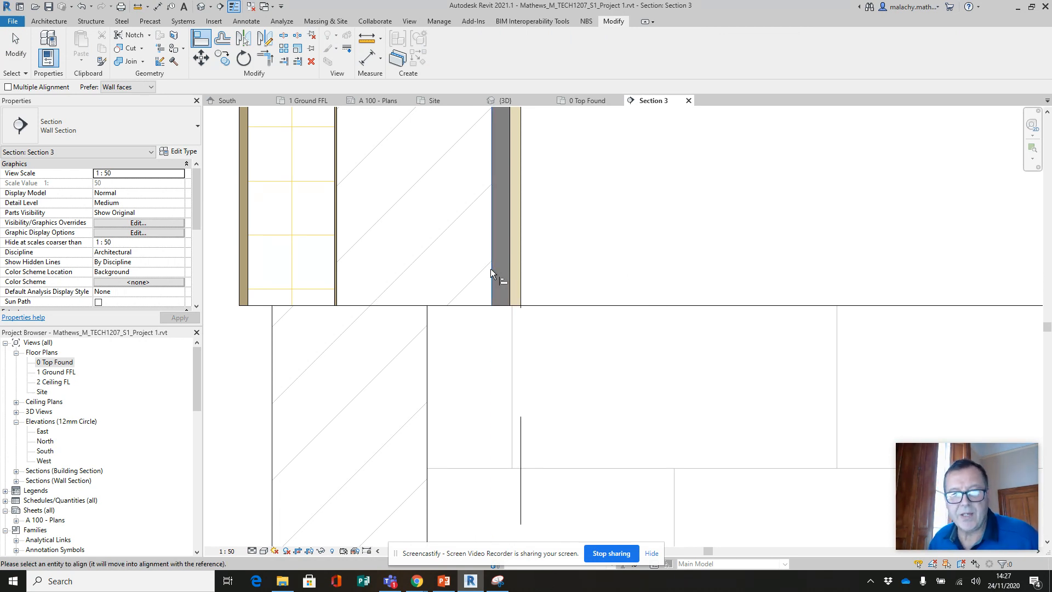
left_click(427, 363)
scroll(570, 266, "down", 3)
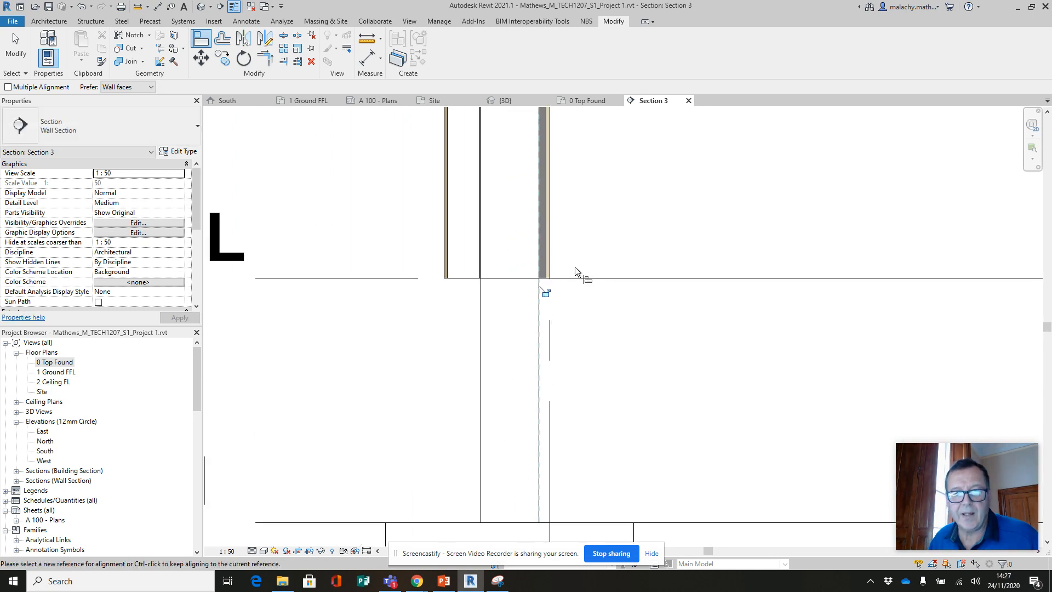
scroll(587, 273, "down", 4)
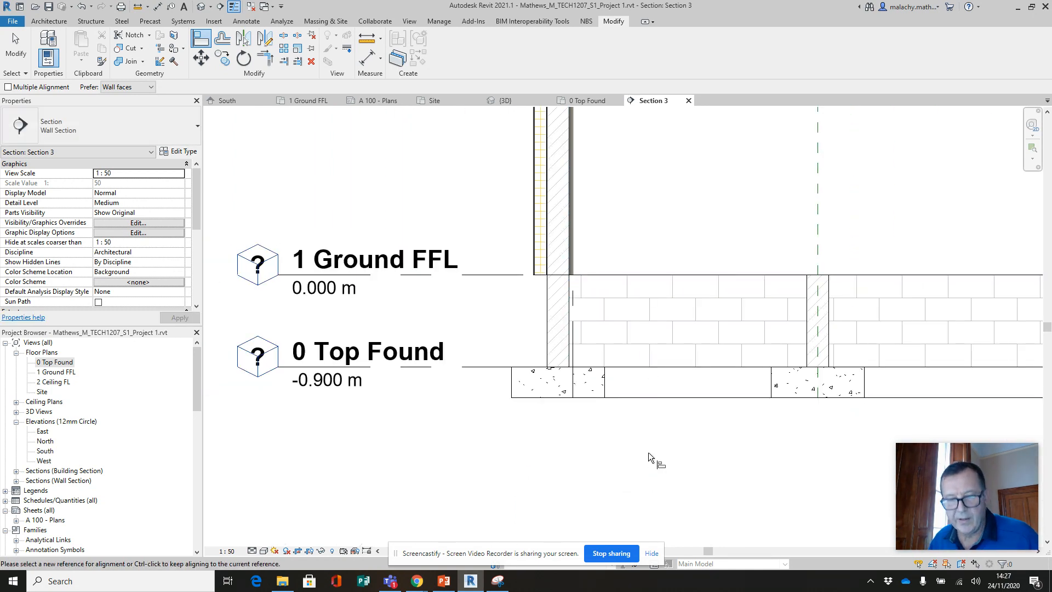
key("Escape")
key("Escape")
Open the sheet A 100 - Plans from the section view
scroll(665, 456, "down", 5)
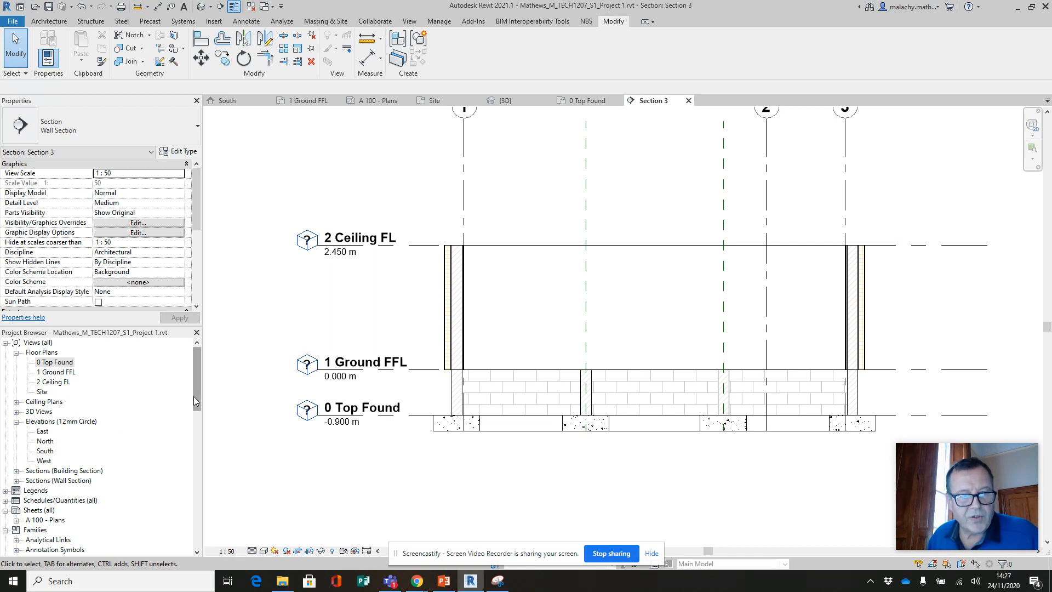
left_click_drag(193, 396, 193, 422)
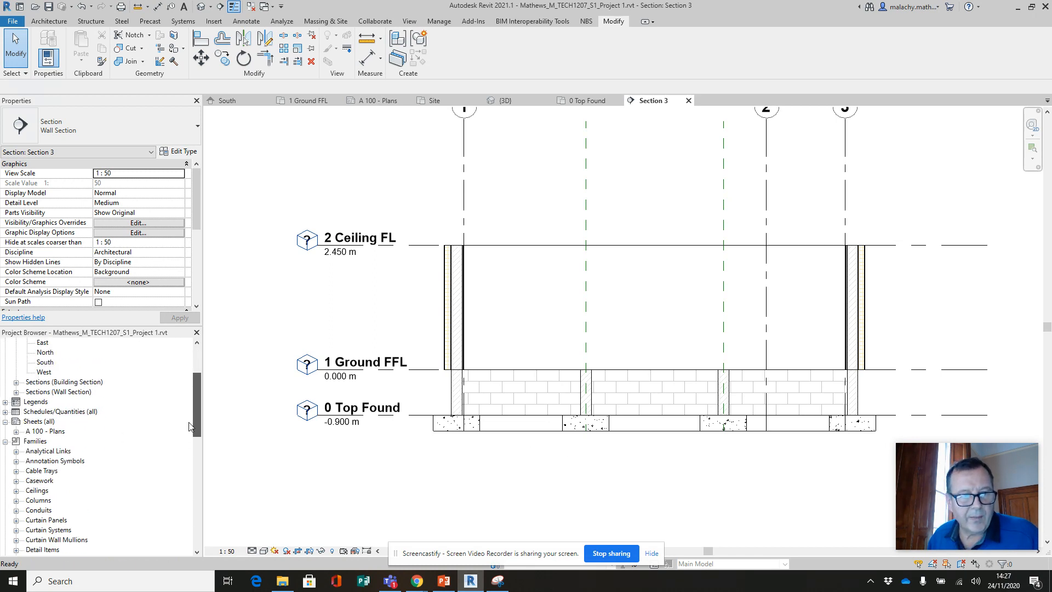
double_click(56, 431)
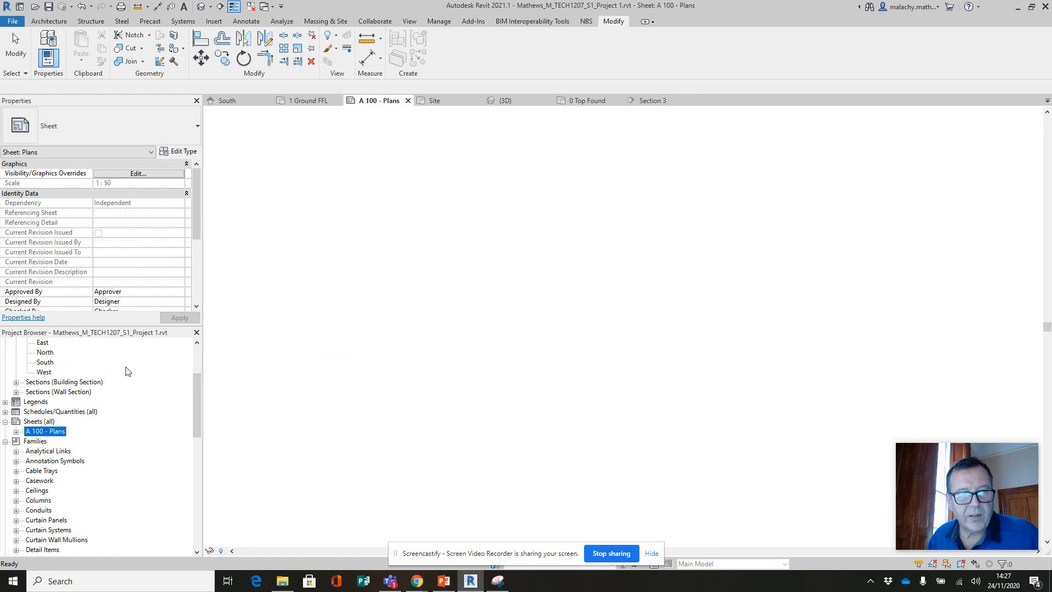
Place the Section 3 wall section on the sheet beside the South elevation and beneath the North elevation
left_click(16, 392)
left_click(50, 411)
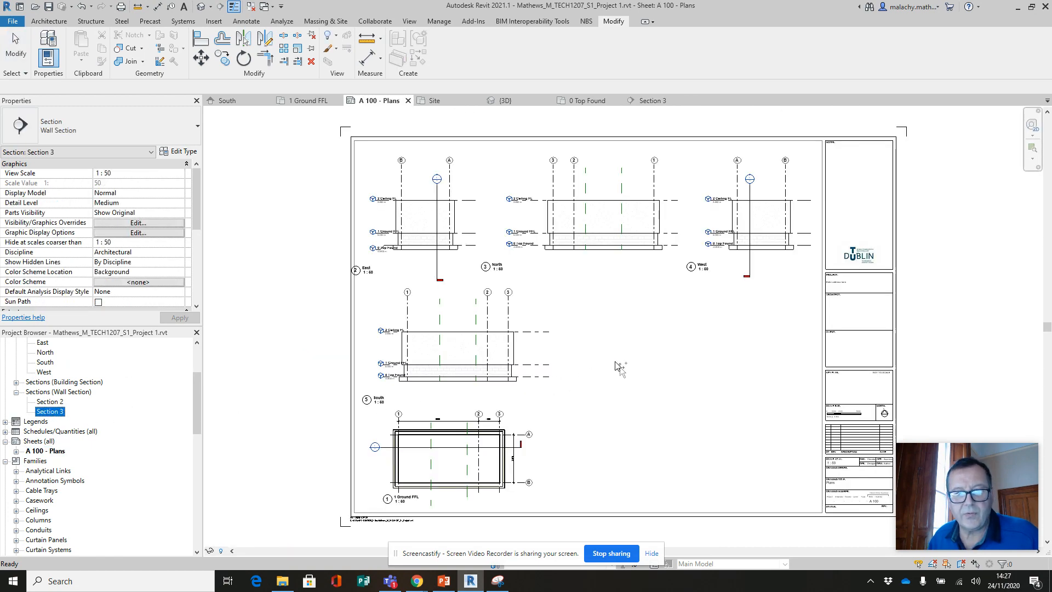
left_click_drag(628, 357, 632, 344)
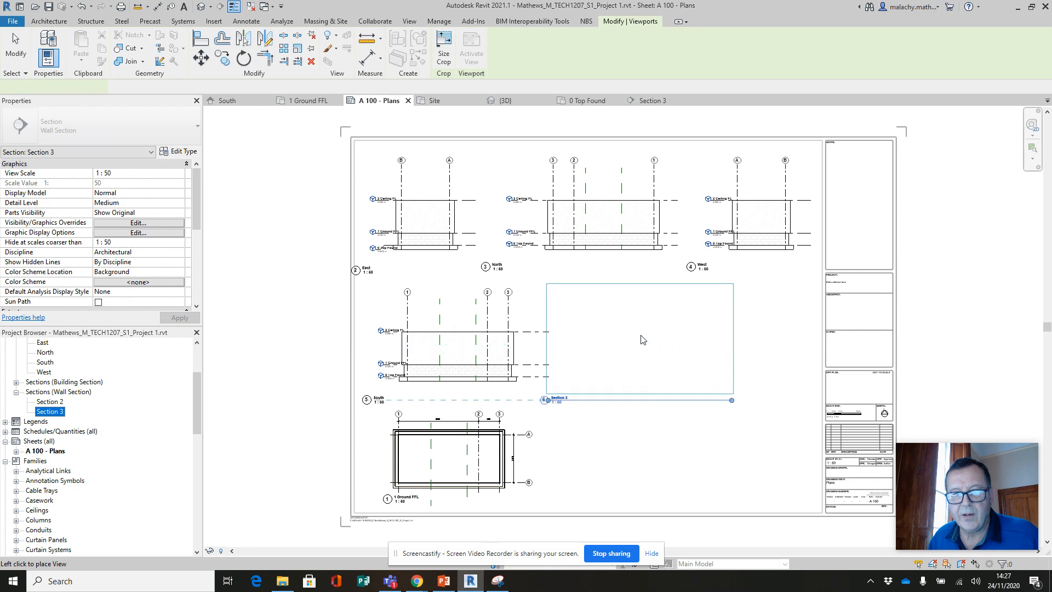
left_click(634, 334)
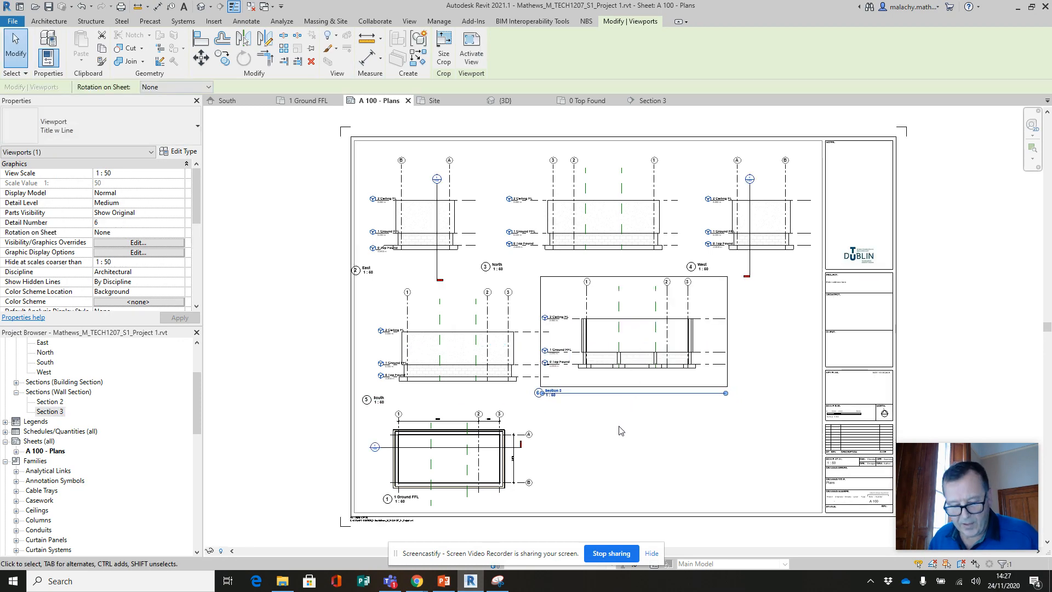
left_click(578, 425)
Place the 0 Top Found floor plan on the sheet in the empty area beneath Section 3
left_click_drag(198, 406, 199, 381)
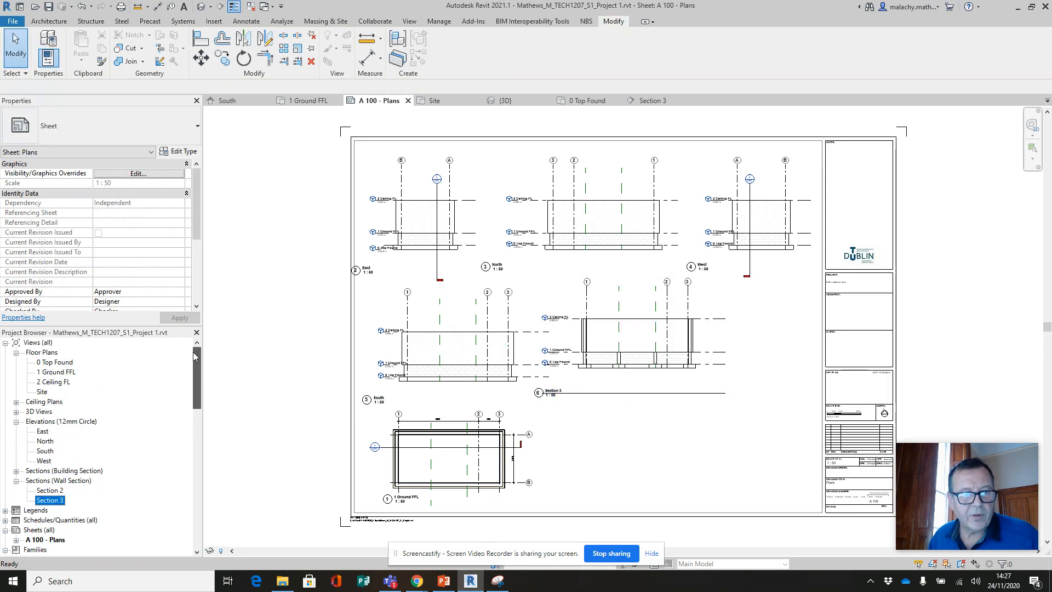
left_click(55, 362)
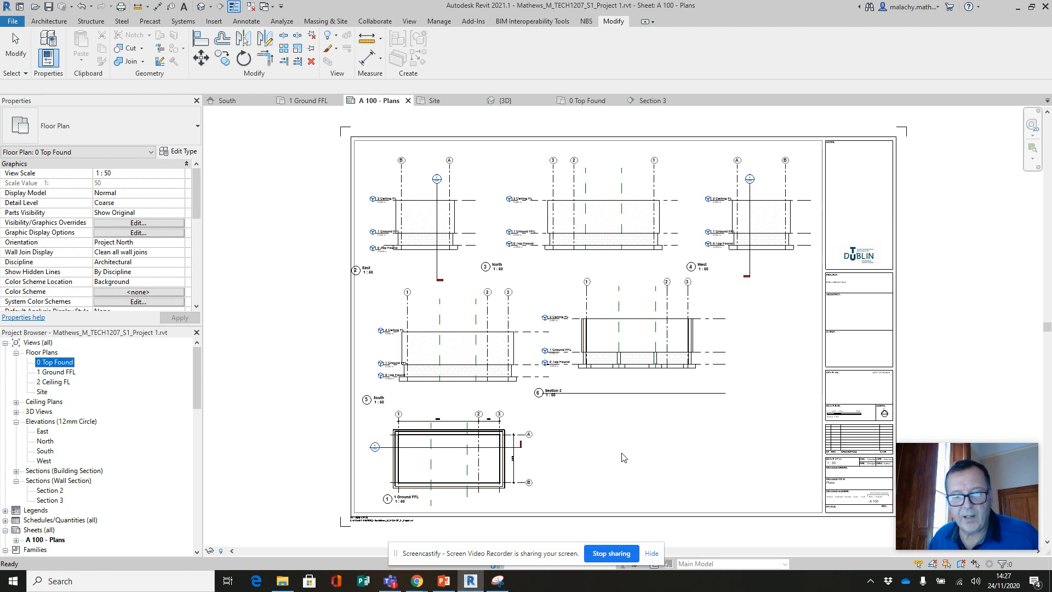
left_click_drag(622, 453, 625, 454)
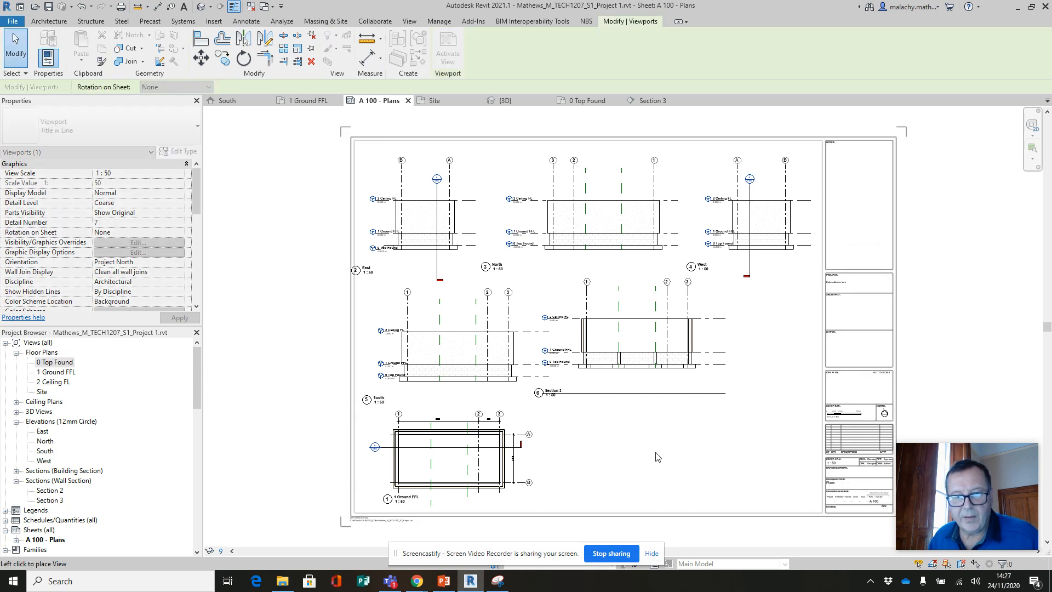
left_click(635, 467)
scroll(619, 449, "down", 4)
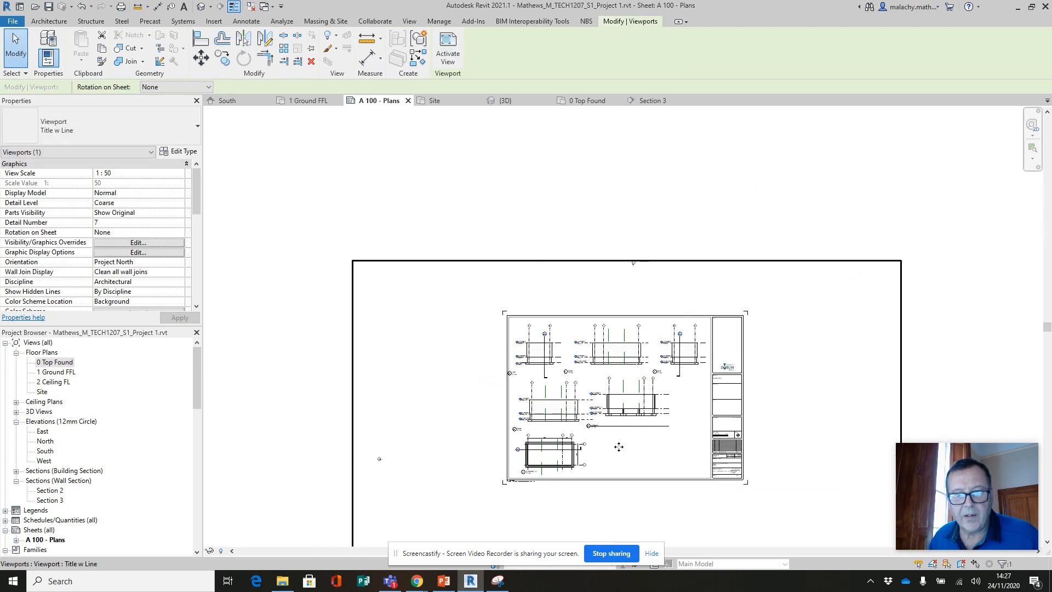
scroll(618, 453, "down", 2)
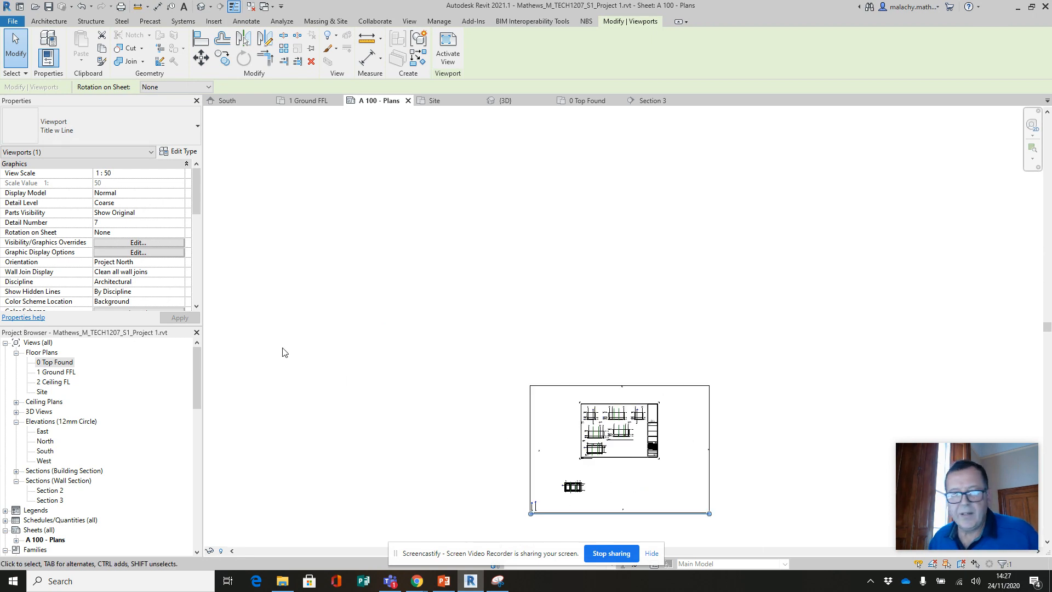
left_click(461, 442)
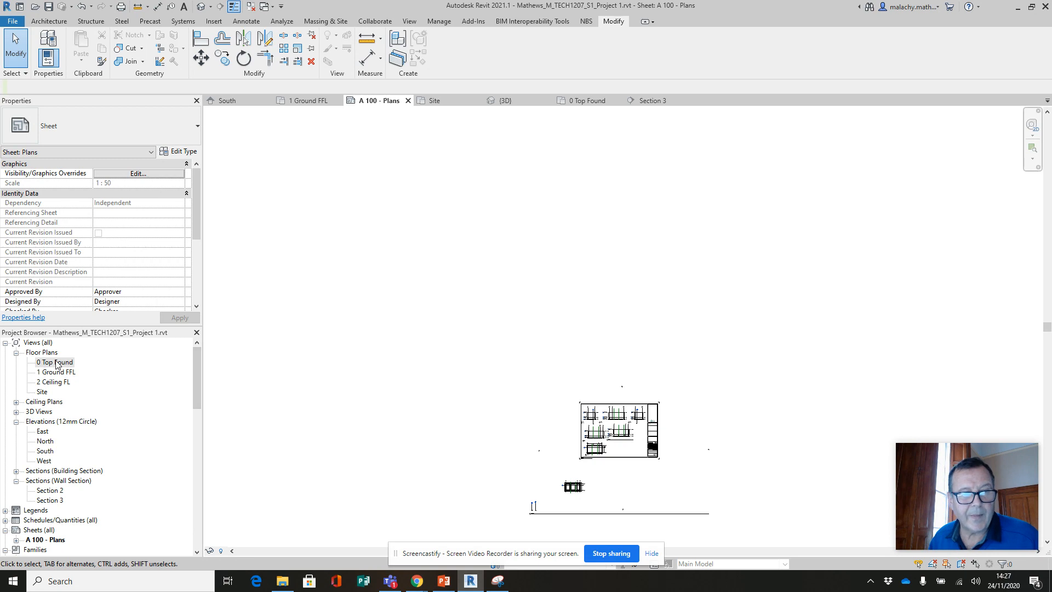
Open the 0 Top Found floor plan and bring its whole crop region into view
double_click(57, 363)
scroll(415, 489, "down", 5)
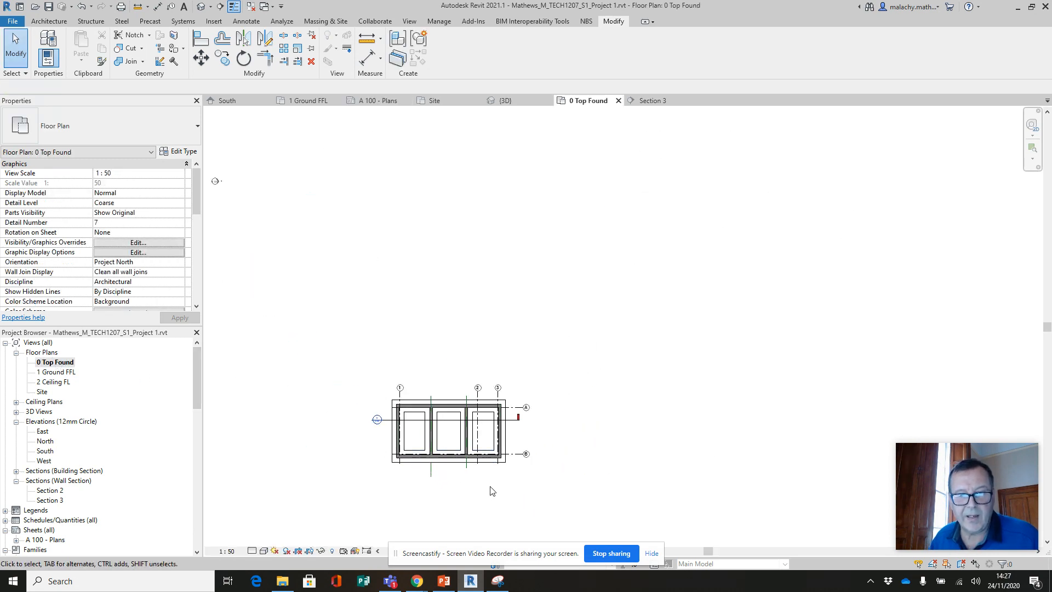
middle_click_drag(492, 490, 583, 342)
left_click_drag(545, 550, 598, 486)
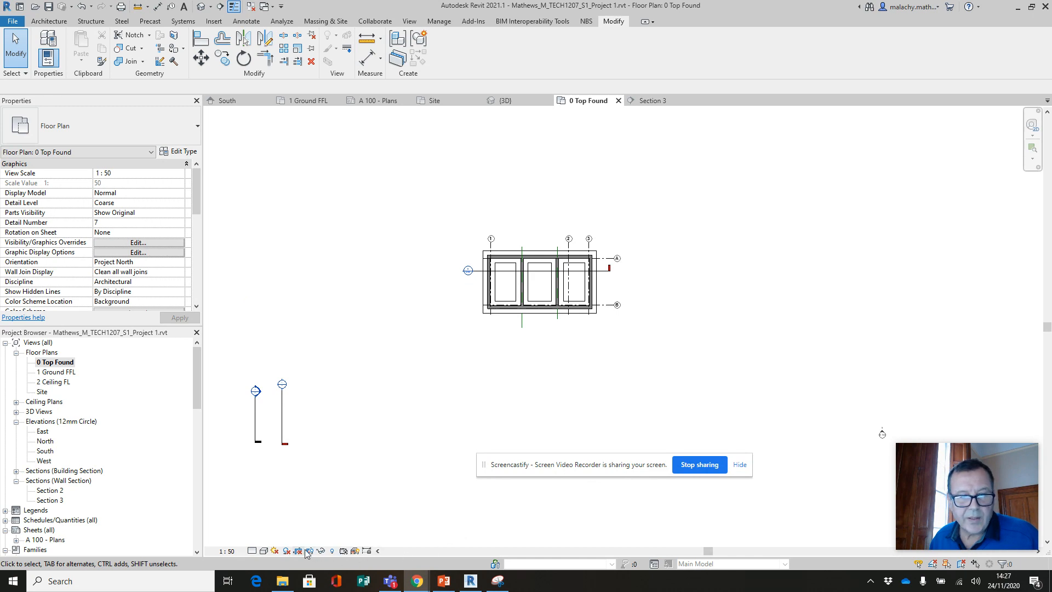
scroll(387, 483, "down", 5)
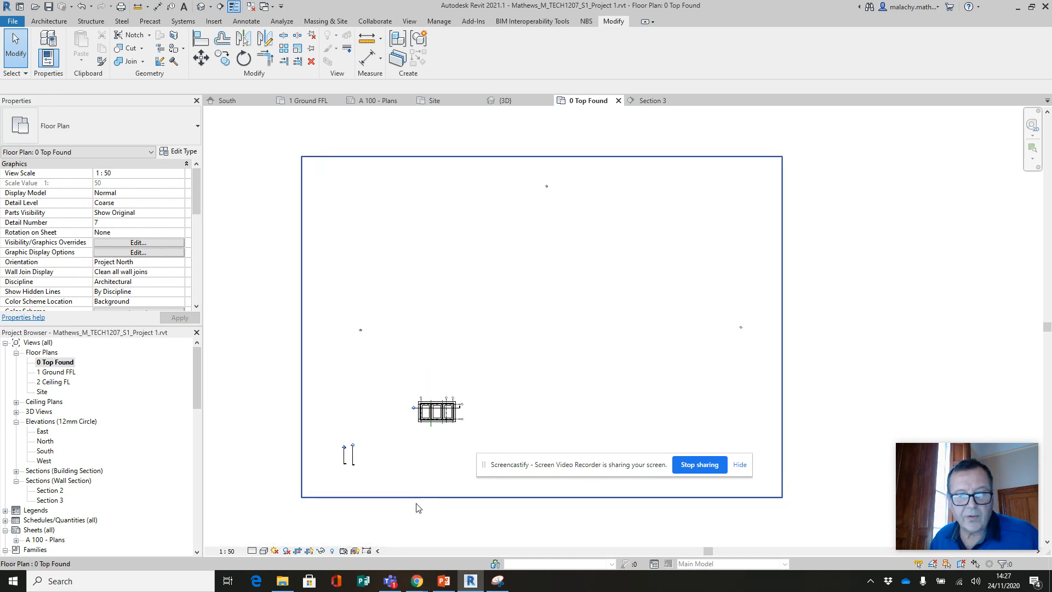
Pull all four sides of the plan's crop region in close around the building and its grids, and return to sheet A 100 - Plans
left_click(418, 497)
left_click_drag(782, 327, 467, 351)
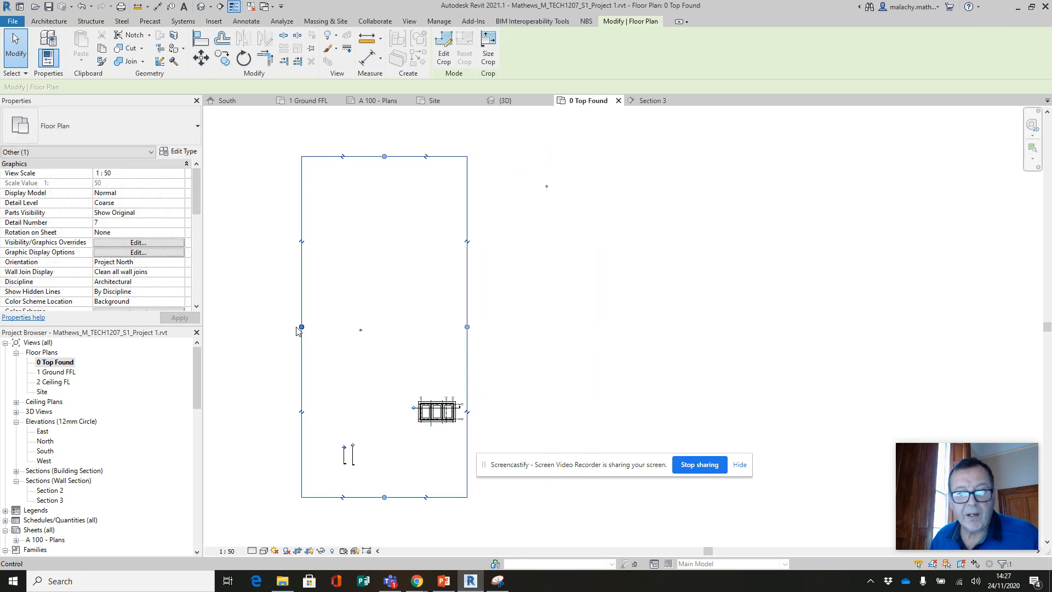
left_click_drag(301, 327, 411, 327)
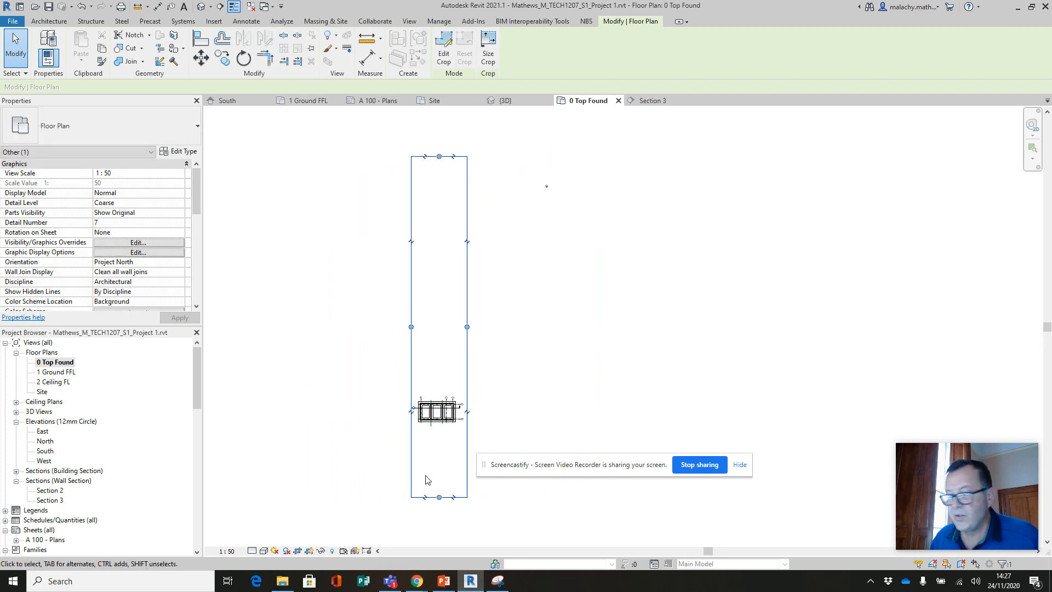
left_click_drag(437, 496, 439, 427)
left_click_drag(439, 156, 439, 393)
left_click(517, 367)
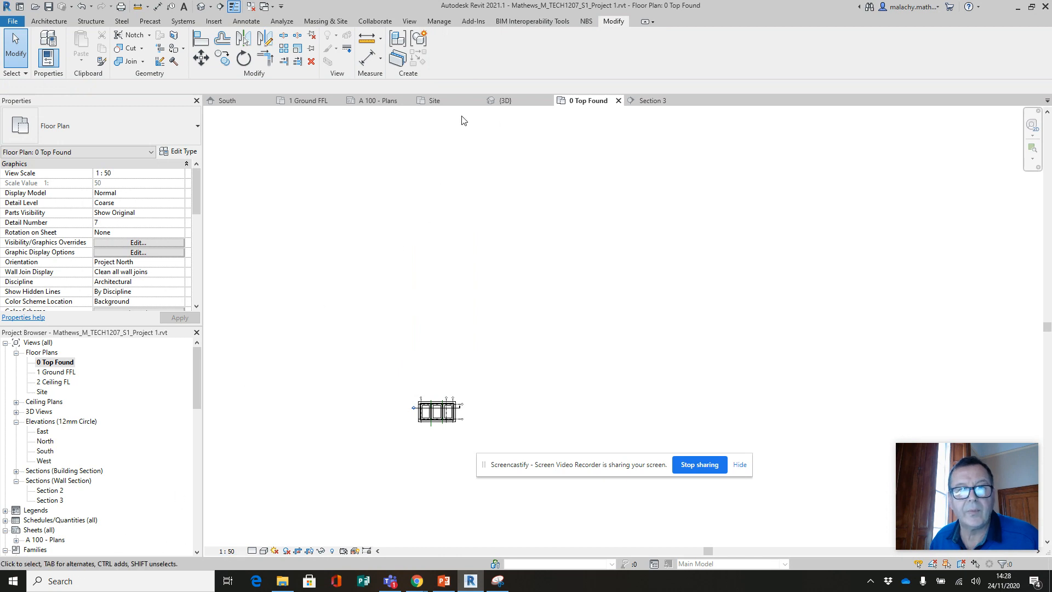
left_click(378, 101)
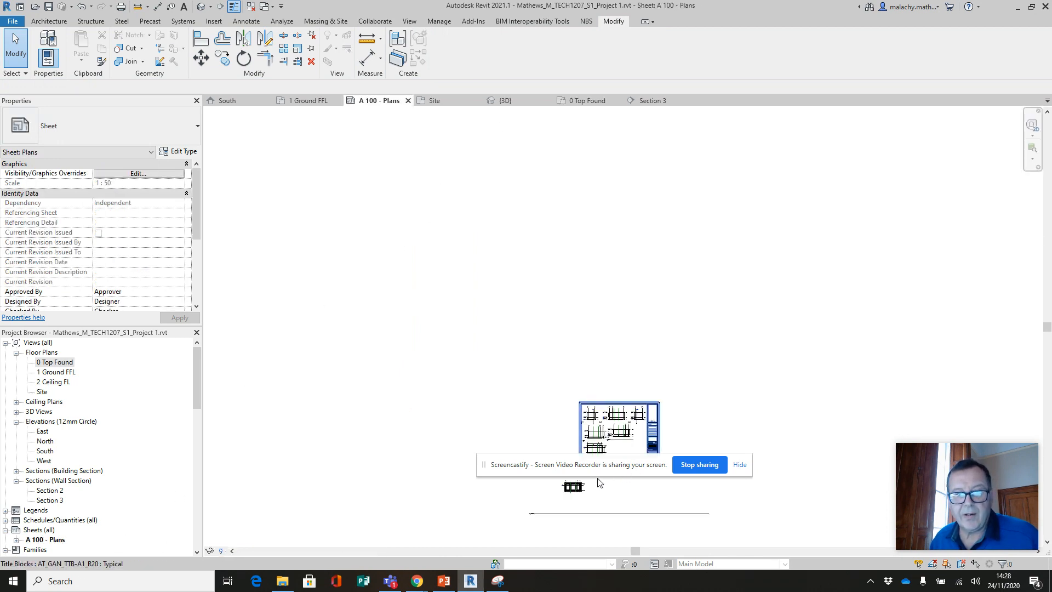